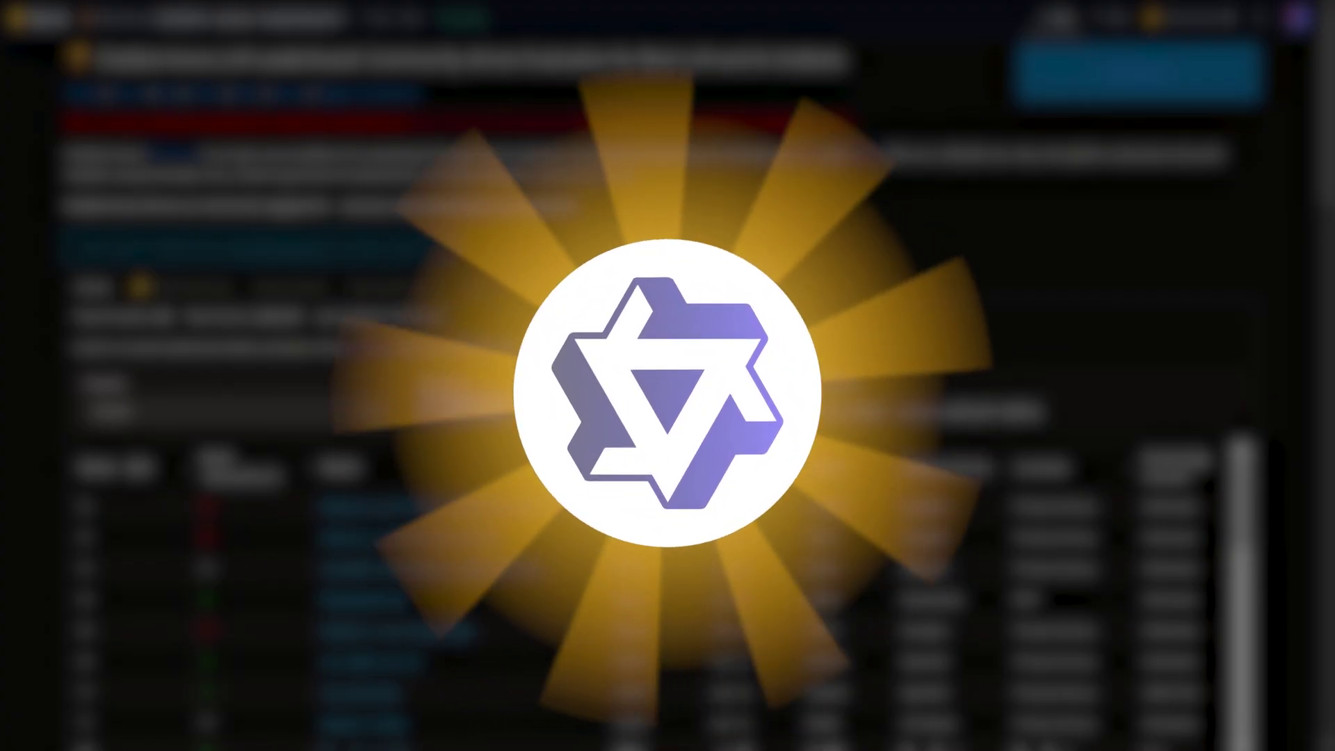
- Scroll down the empty new-chat start page to view its feature options
{"action": "scroll", "coordinate": [760, 272], "scroll_direction": "down", "scroll_amount": 3}
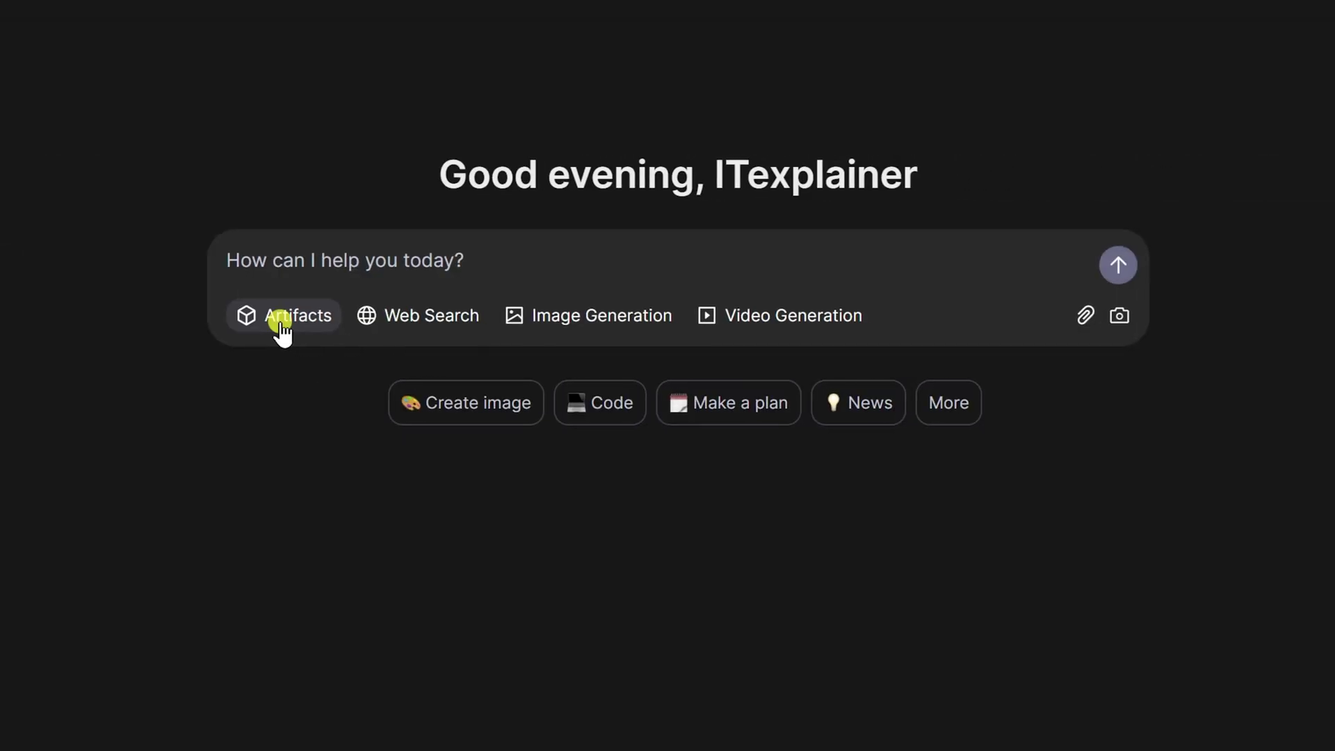
- Try the Artifacts, Web Search and Image Generation toggles, then pick Video Generation and view its 16:9 ratio options
{"action": "left_click", "coordinate": [282, 326]}
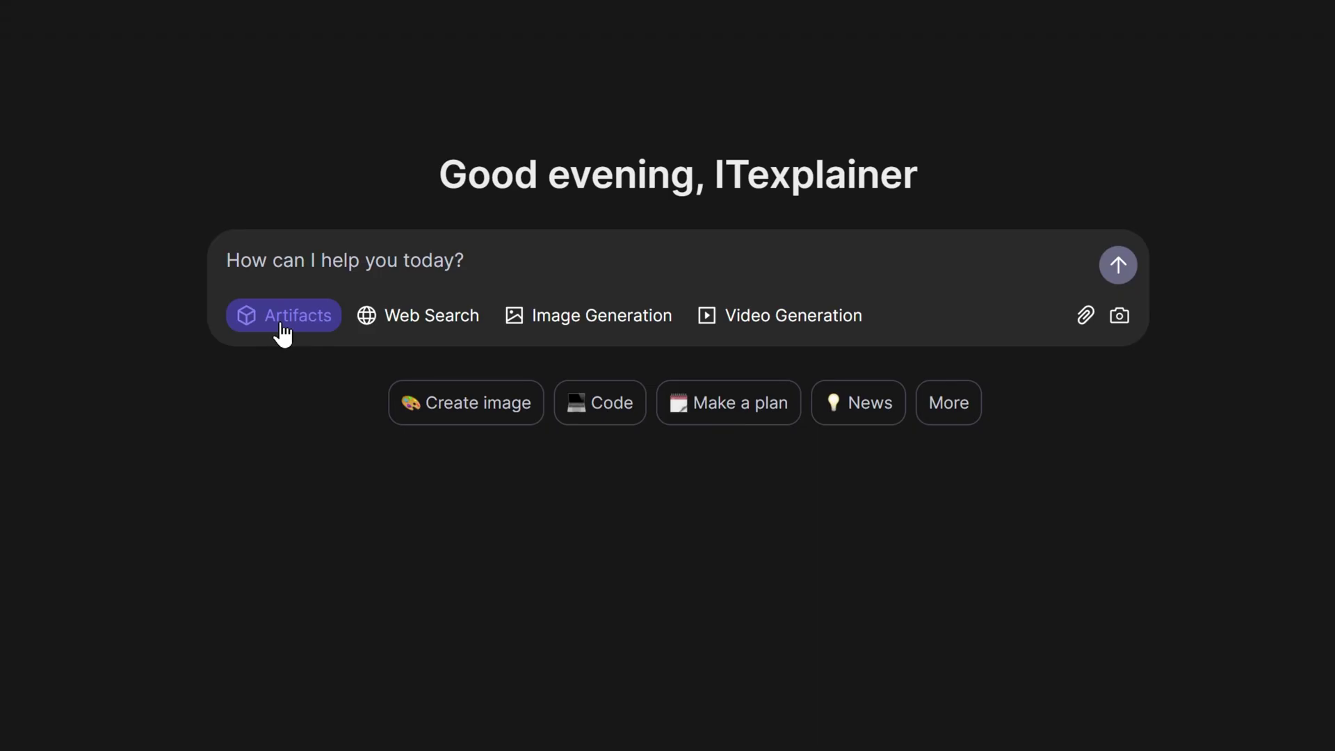
{"action": "left_click", "coordinate": [430, 319]}
{"action": "left_click", "coordinate": [587, 320]}
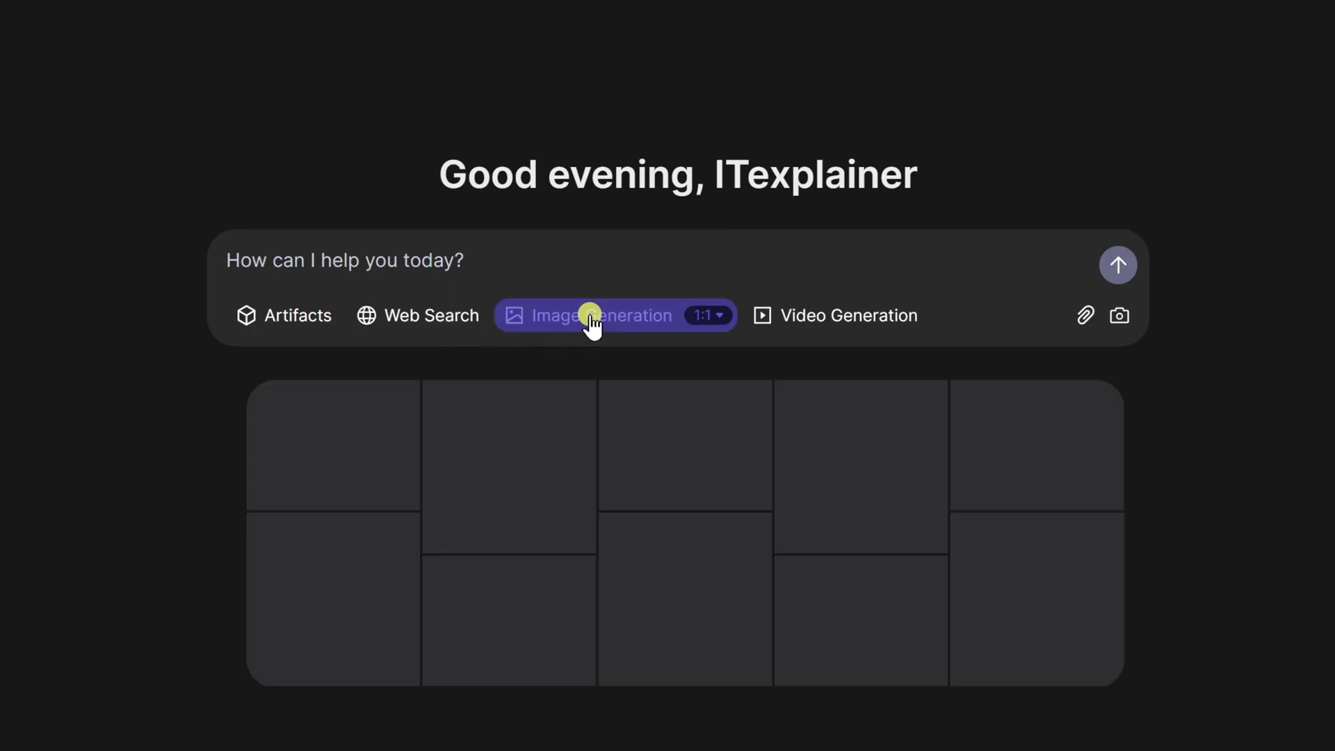
{"action": "left_click", "coordinate": [708, 317]}
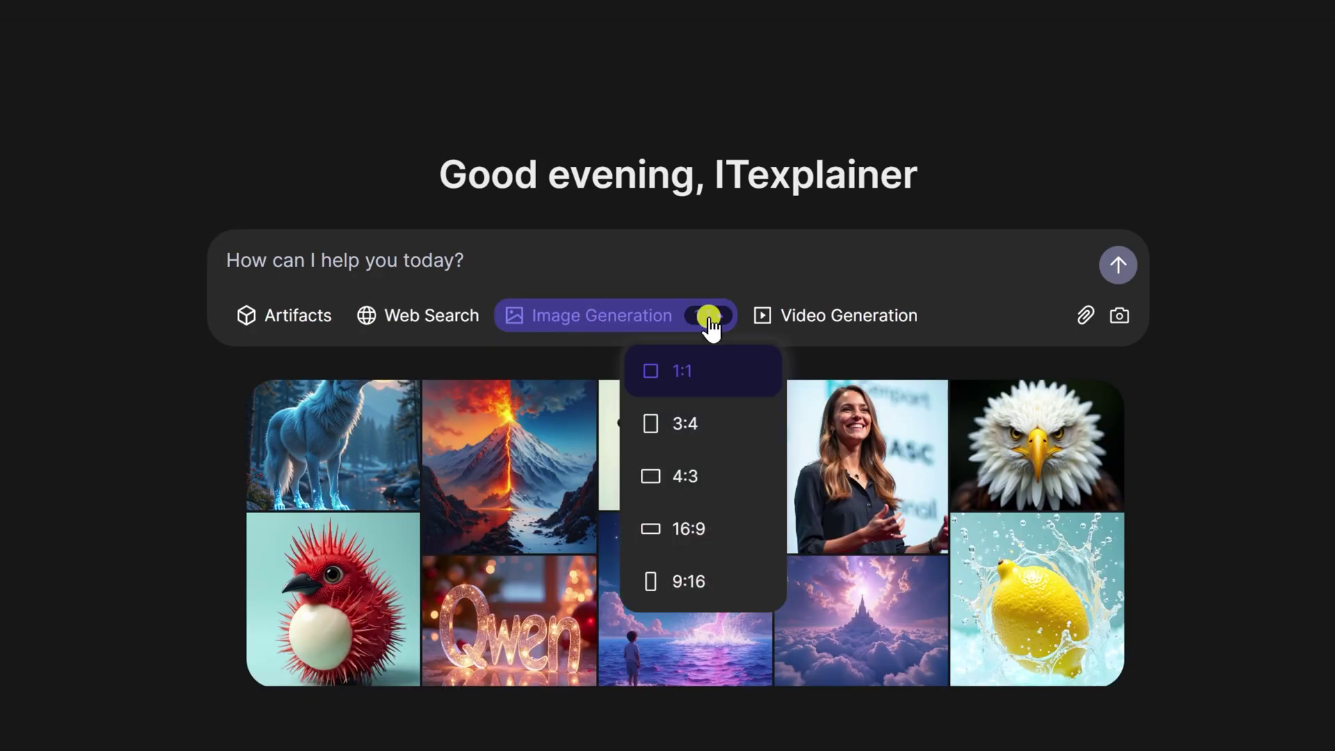
{"action": "left_click", "coordinate": [708, 316]}
{"action": "left_click", "coordinate": [838, 326]}
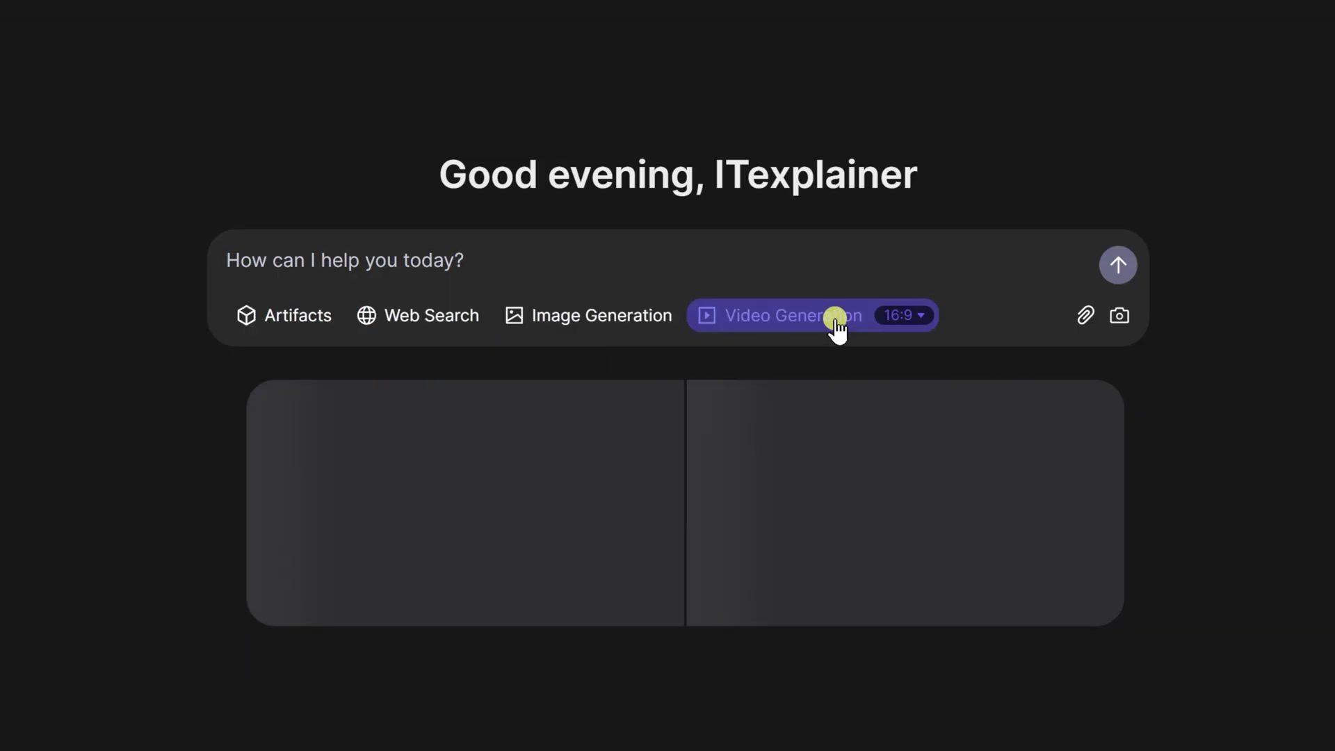
{"action": "left_click", "coordinate": [917, 327]}
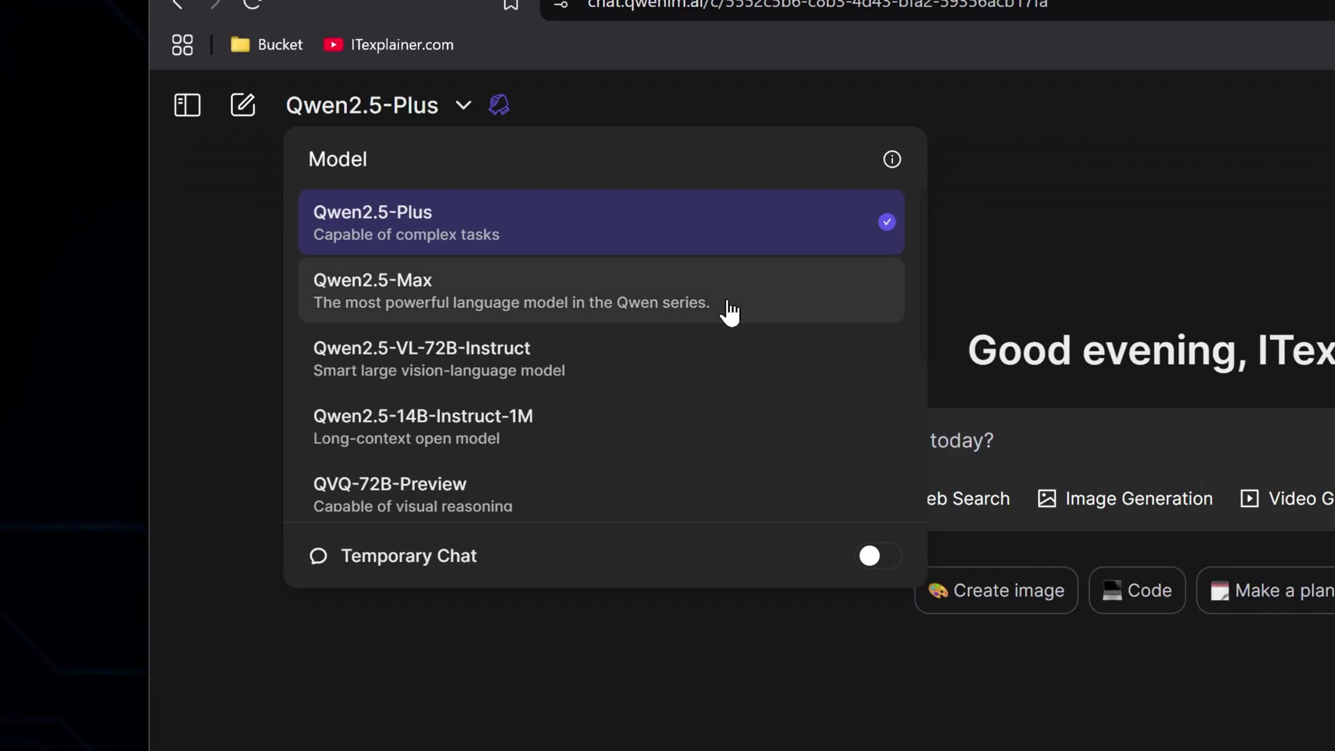
- Scroll through the model list from Qwen2.5-Max to Qwen2.5-72B-Instruct, keeping Qwen2.5-Plus selected
{"action": "scroll", "coordinate": [724, 313], "scroll_direction": "down", "scroll_amount": 4}
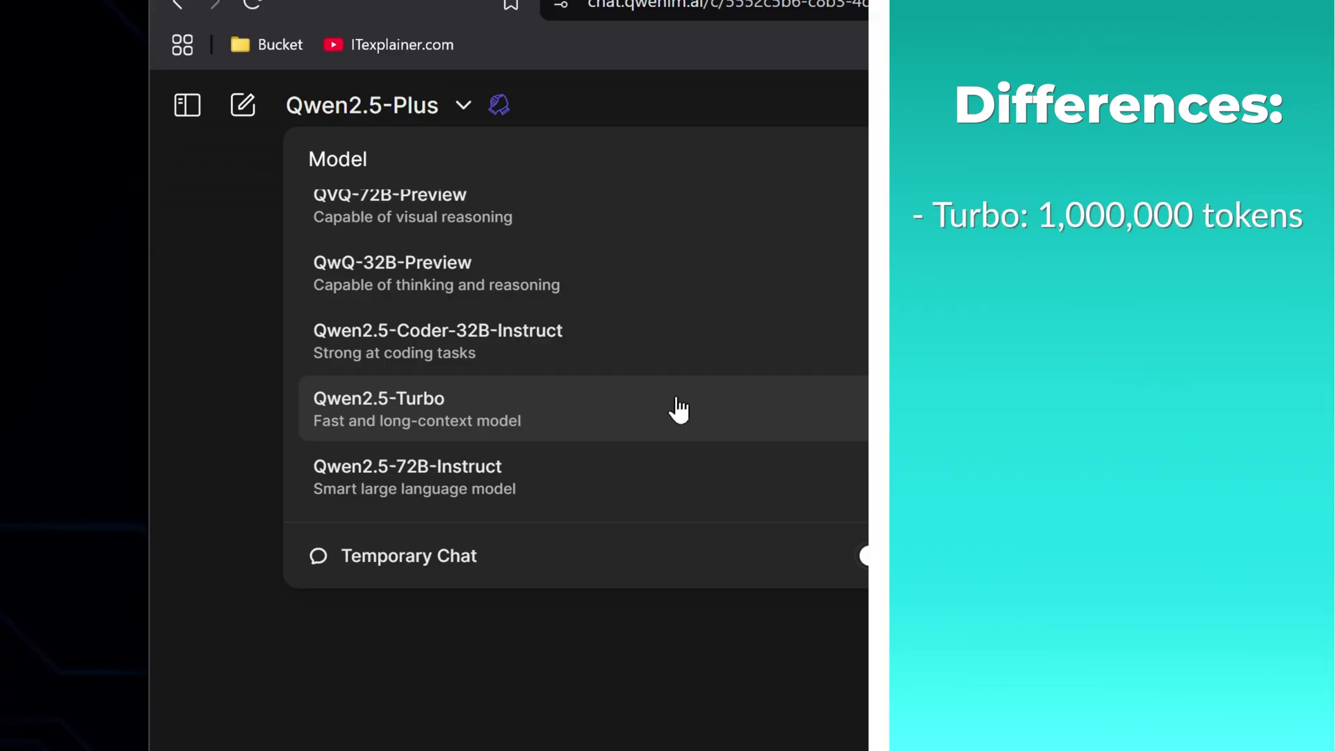
{"action": "scroll", "coordinate": [724, 313], "scroll_direction": "up", "scroll_amount": 5}
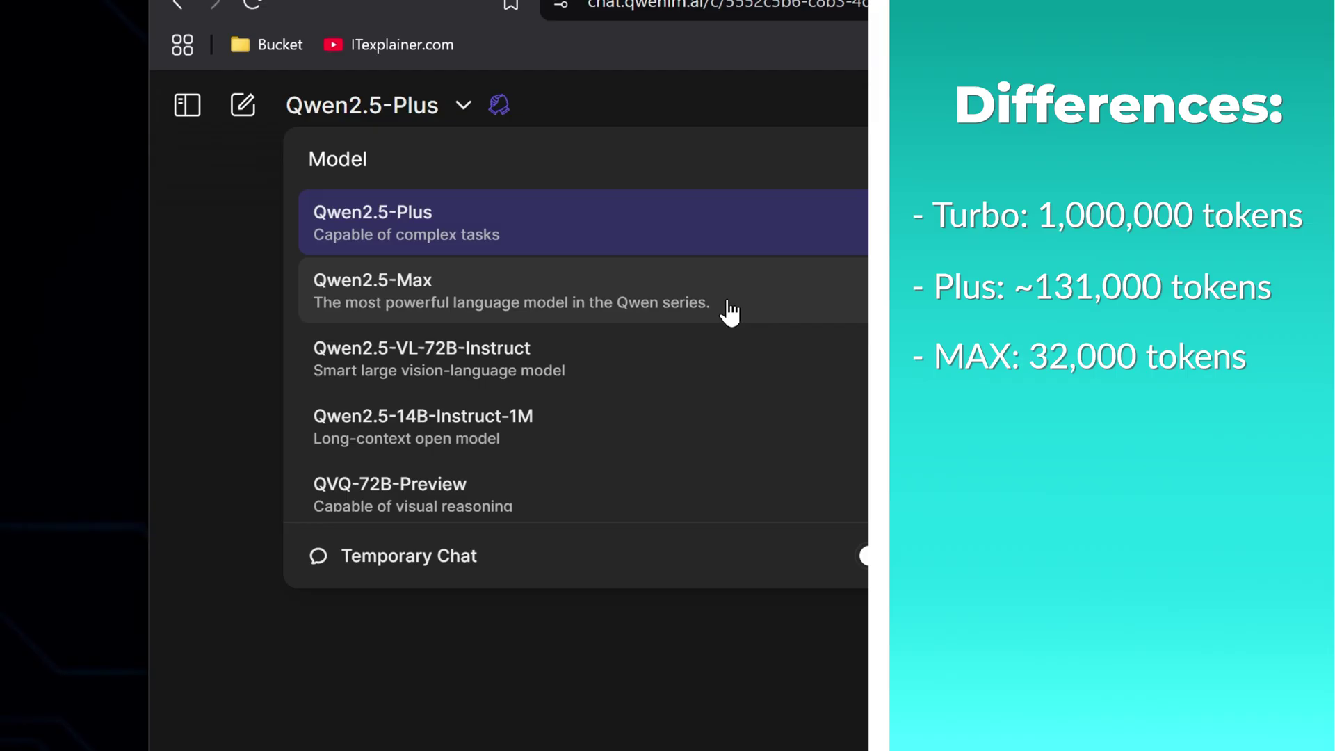
{"action": "scroll", "coordinate": [729, 313], "scroll_direction": "down", "scroll_amount": 4}
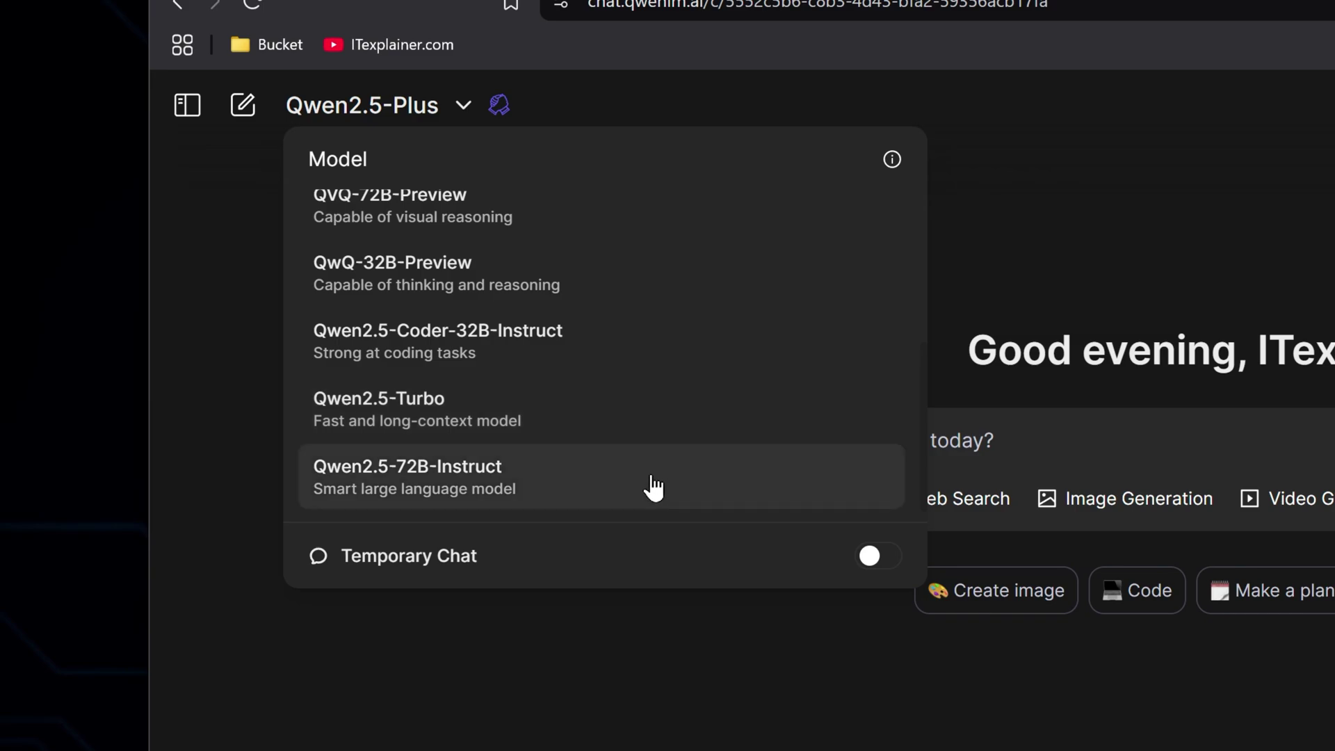
{"action": "scroll", "coordinate": [613, 366], "scroll_direction": "up", "scroll_amount": 1}
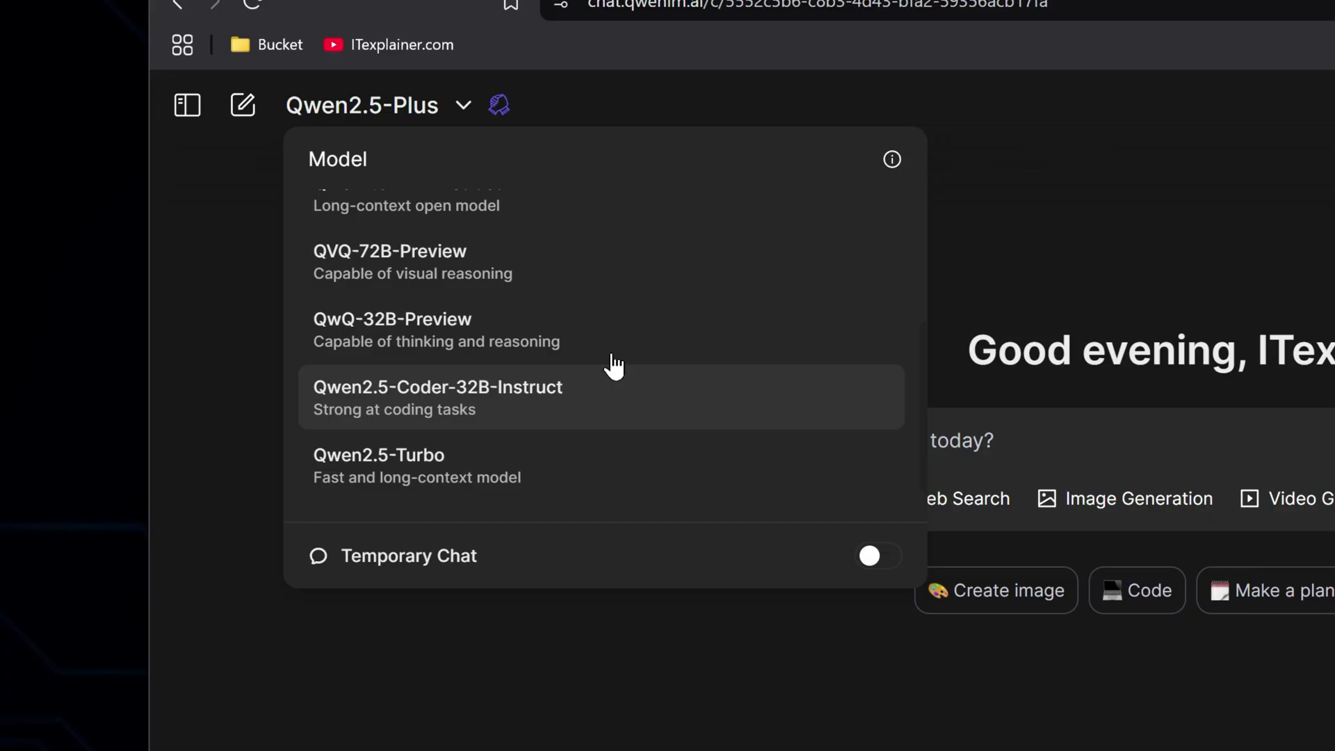
{"action": "scroll", "coordinate": [591, 462], "scroll_direction": "up", "scroll_amount": 3}
{"action": "scroll", "coordinate": [591, 462], "scroll_direction": "down", "scroll_amount": 2}
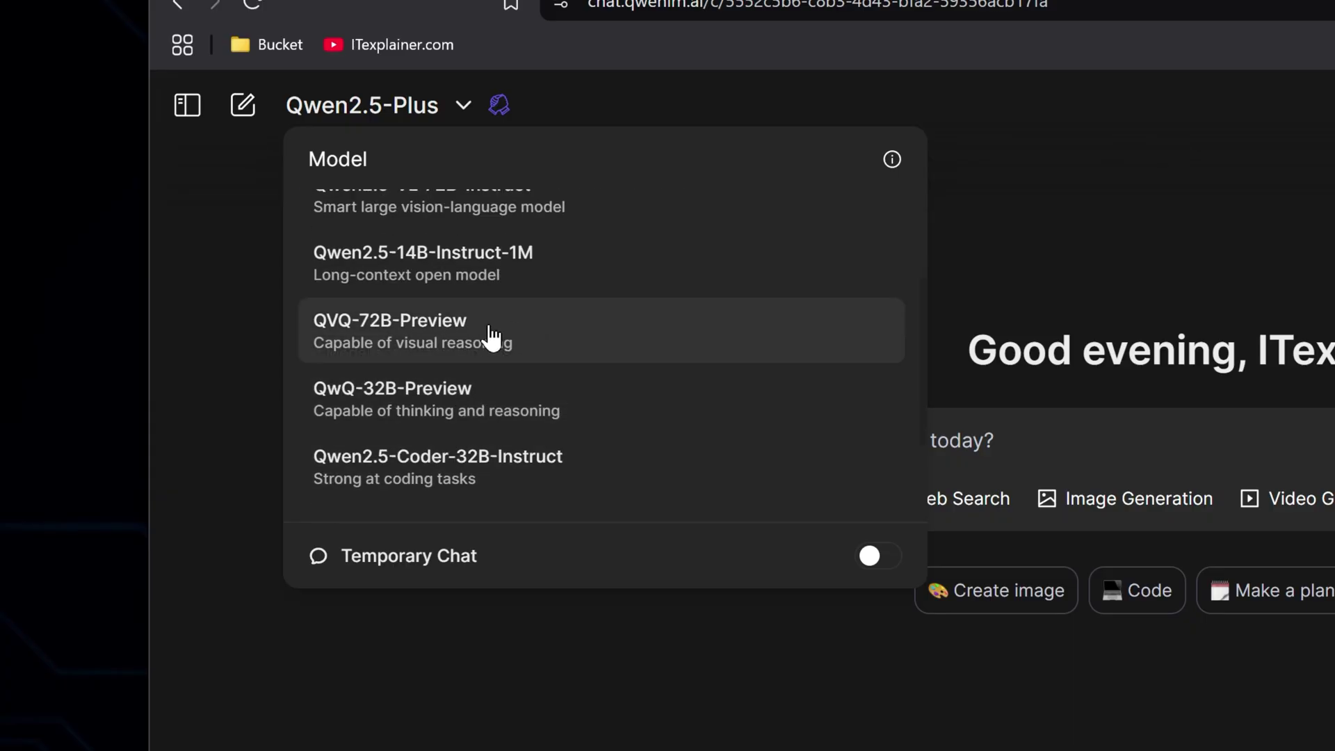
{"action": "scroll", "coordinate": [492, 337], "scroll_direction": "up", "scroll_amount": 2}
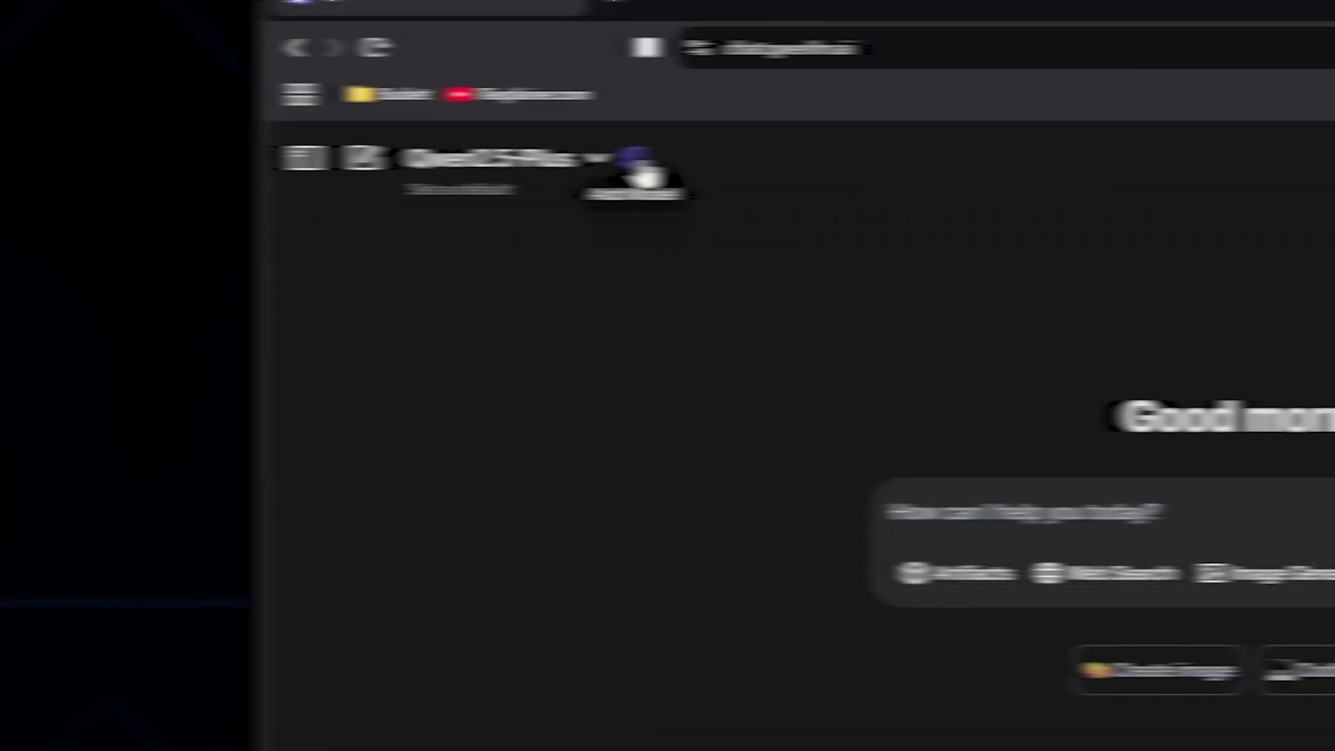
{"action": "left_click", "coordinate": [533, 159]}
{"action": "left_click", "coordinate": [533, 158]}
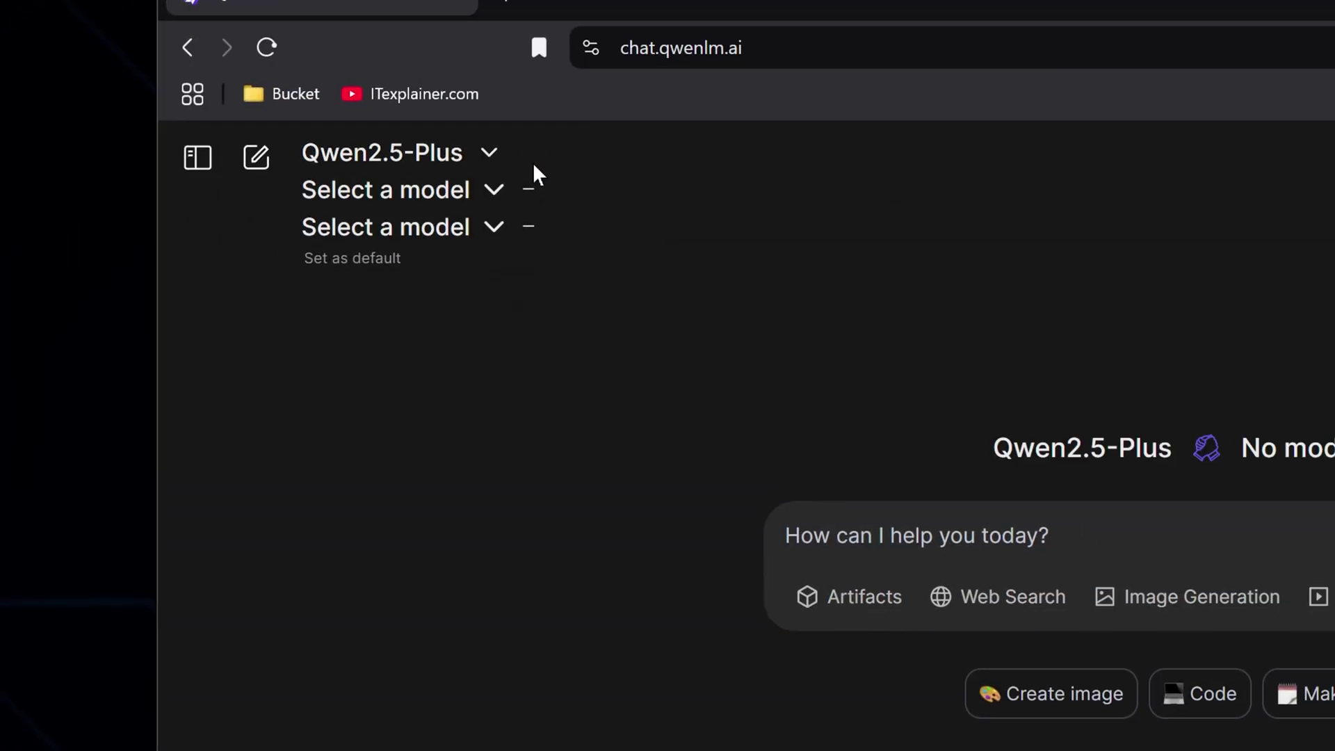
{"action": "left_click", "coordinate": [495, 189]}
{"action": "left_click", "coordinate": [466, 375]}
{"action": "left_click", "coordinate": [495, 229]}
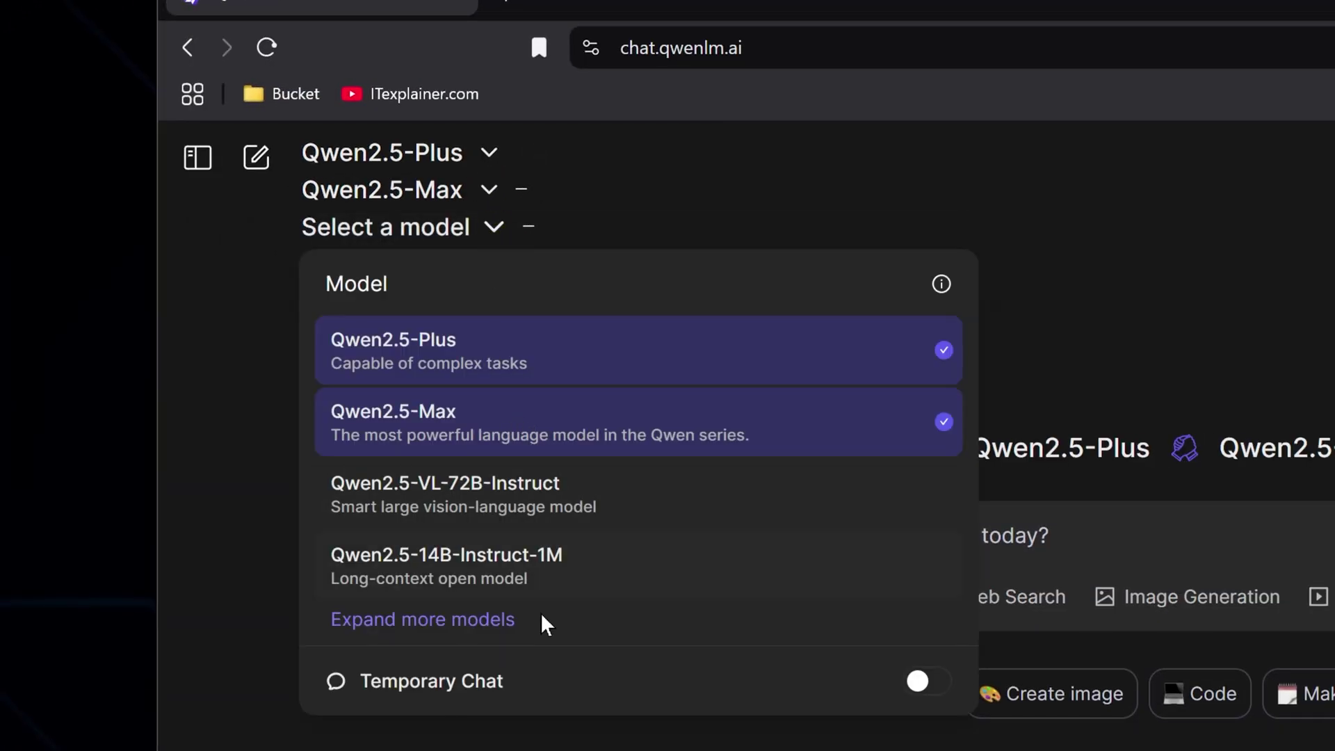
{"action": "left_click", "coordinate": [534, 626]}
{"action": "scroll", "coordinate": [527, 561], "scroll_direction": "down", "scroll_amount": 3}
{"action": "left_click", "coordinate": [527, 561]}
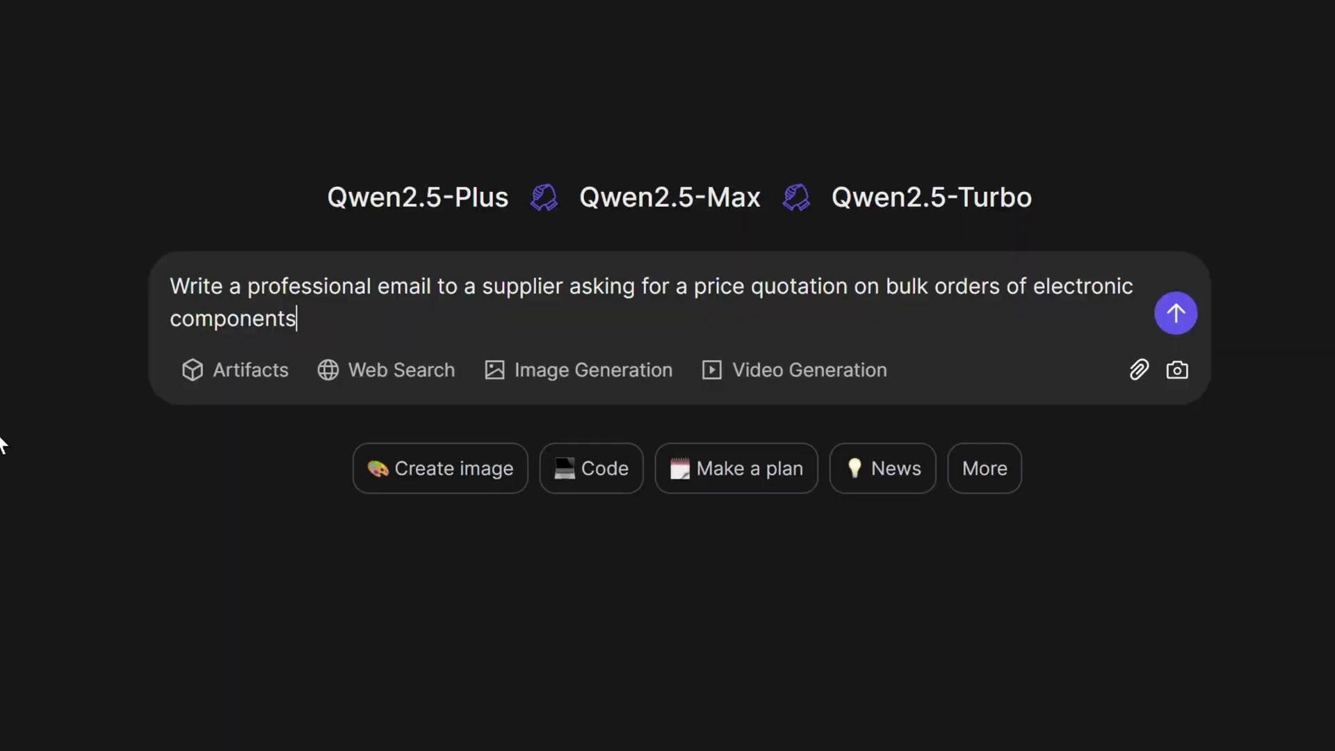
{"action": "key", "text": "Return"}
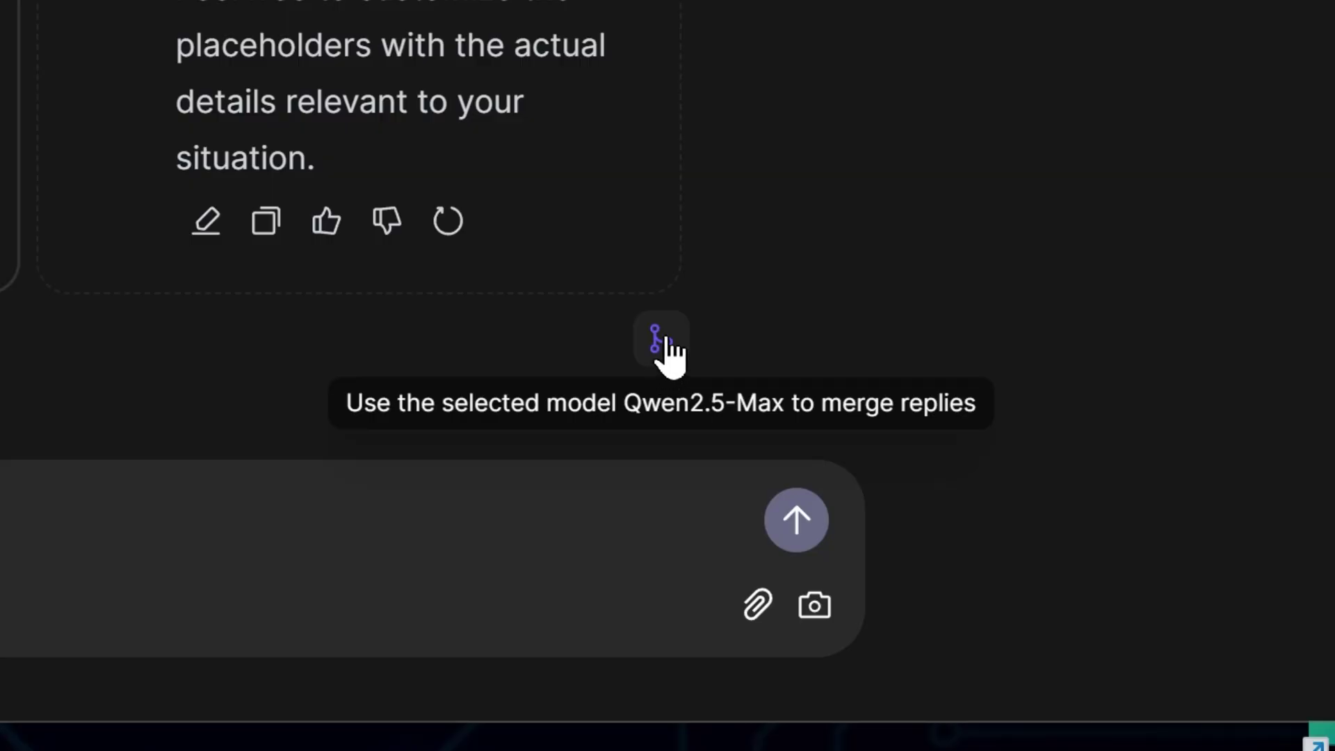
{"action": "left_click", "coordinate": [664, 341]}
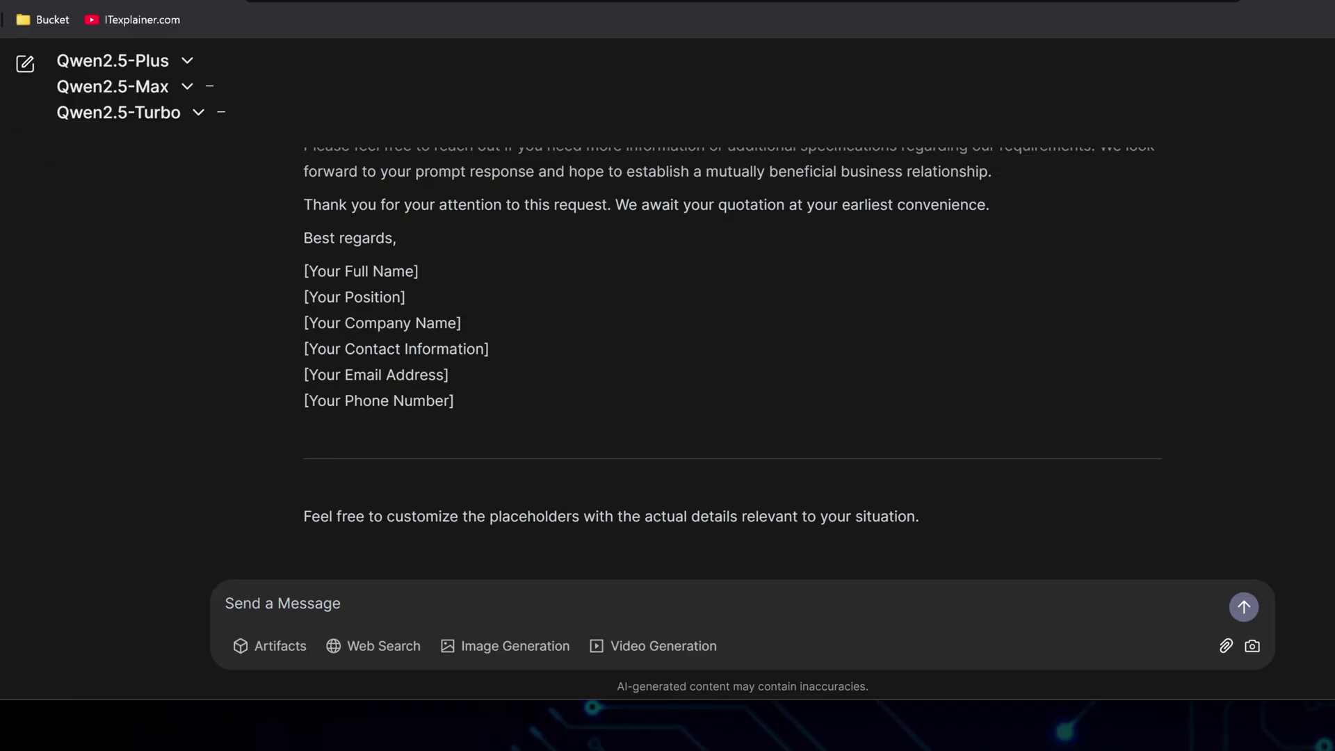
{"action": "scroll", "coordinate": [1234, 479], "scroll_direction": "up", "scroll_amount": 8}
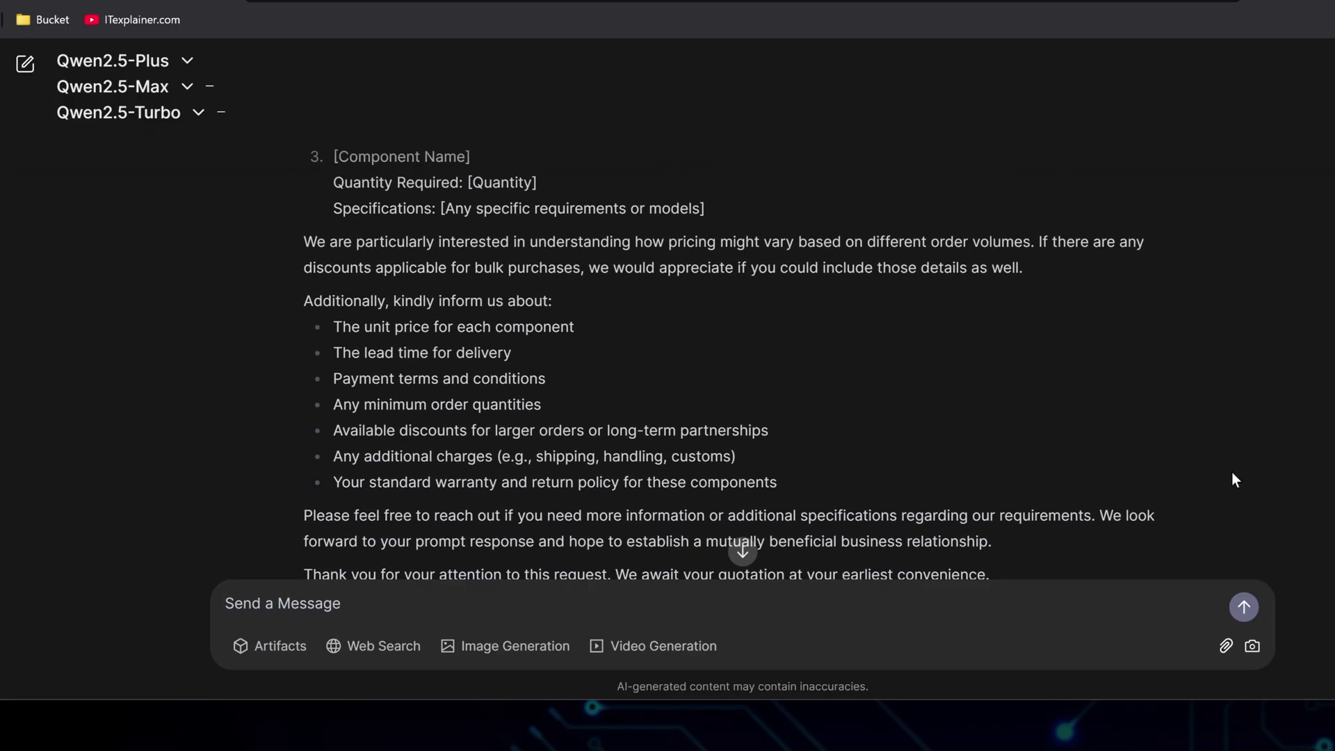
{"action": "scroll", "coordinate": [1235, 480], "scroll_direction": "up", "scroll_amount": 5}
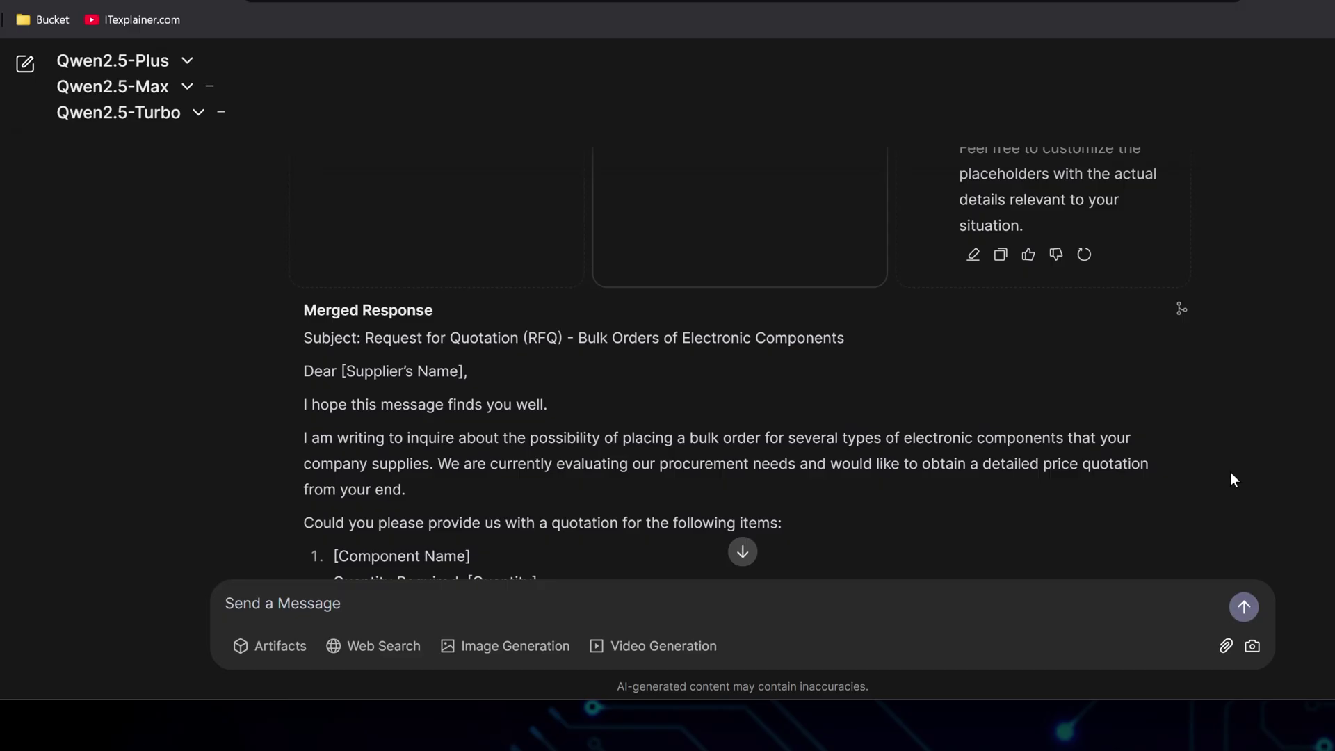
{"action": "scroll", "coordinate": [1235, 480], "scroll_direction": "down", "scroll_amount": 11}
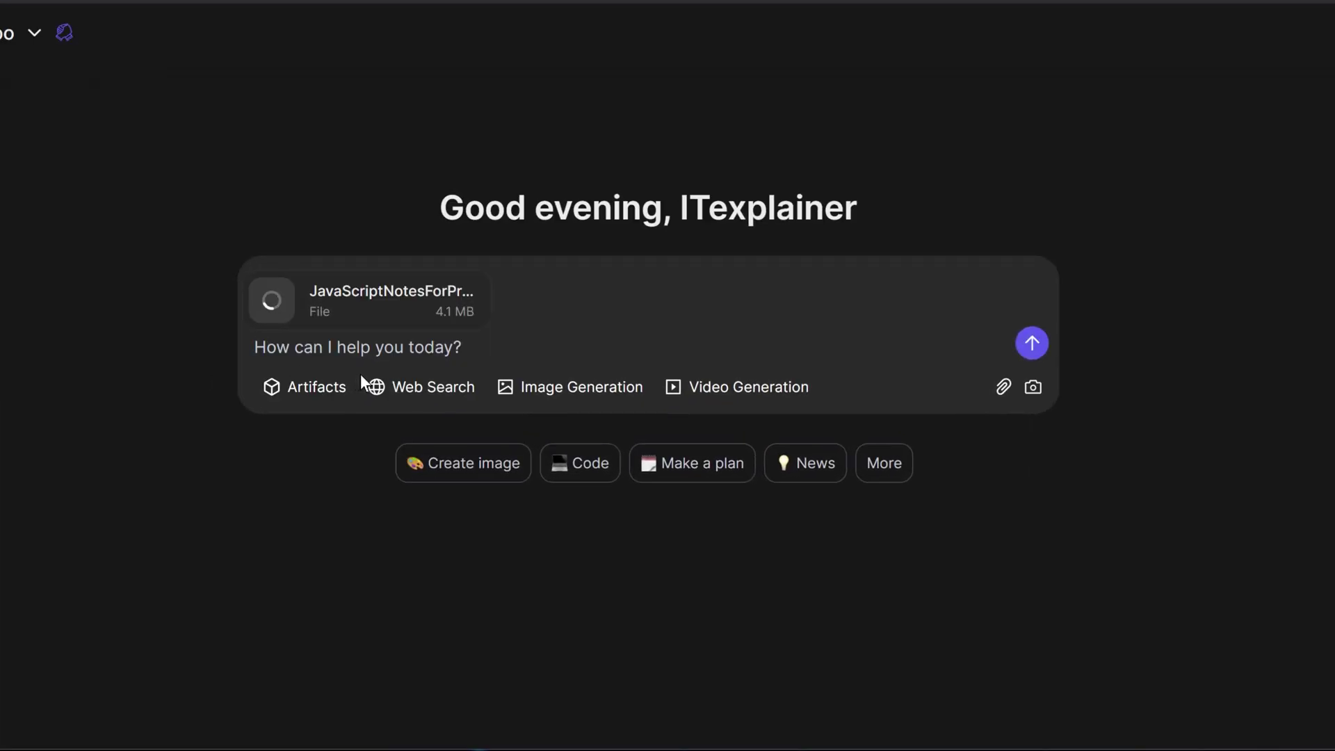
- Ask 'outline the chapters' about the notes, then follow up with 'explain section 12.32'
{"action": "type", "text": "ou"}
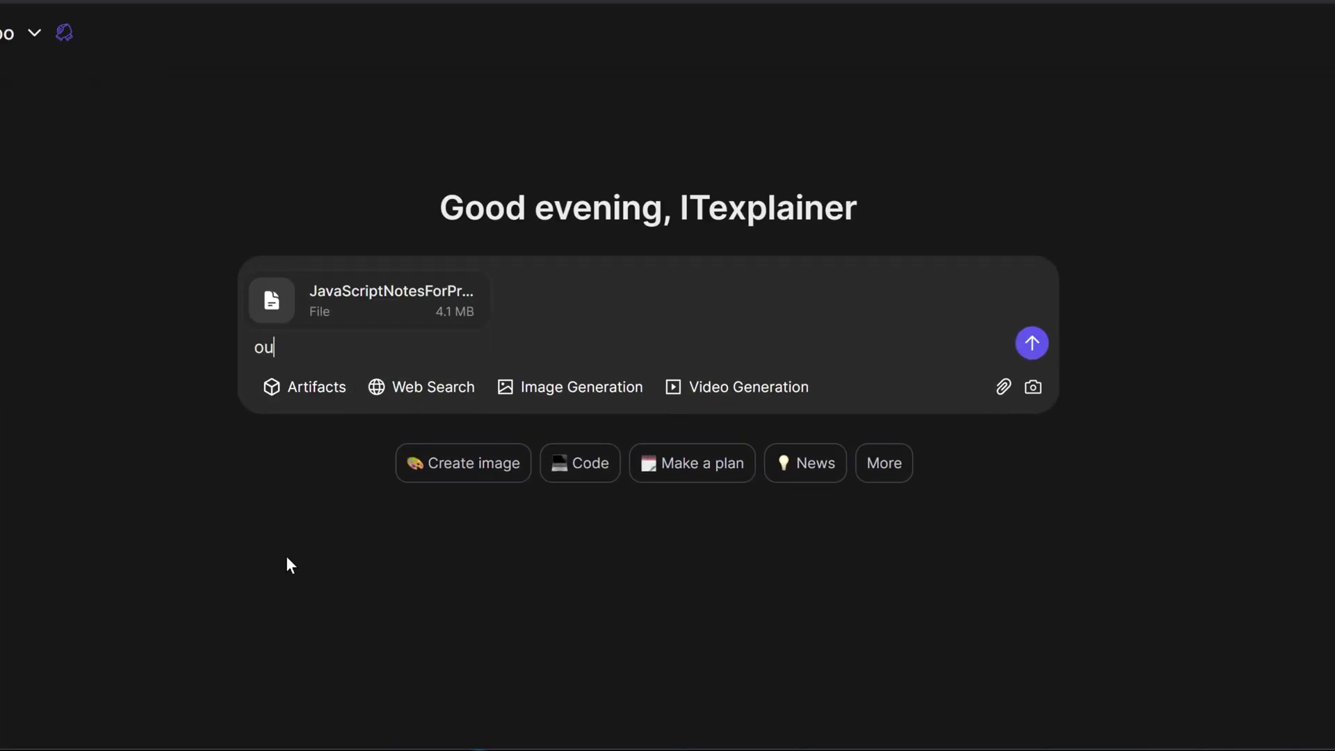
{"action": "type", "text": "tline the chapters"}
{"action": "key", "text": "Return"}
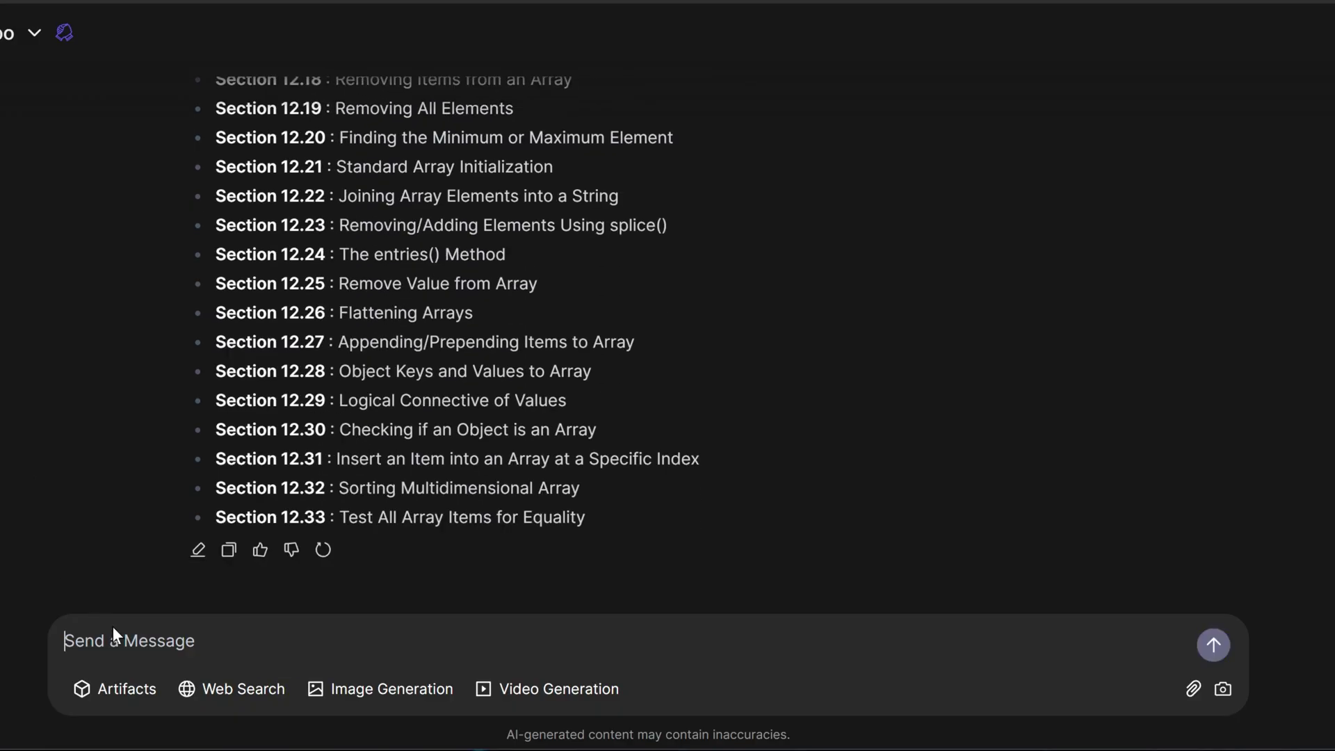
{"action": "left_click", "coordinate": [170, 630]}
{"action": "type", "text": "explain section 12.32"}
{"action": "key", "text": "Return"}
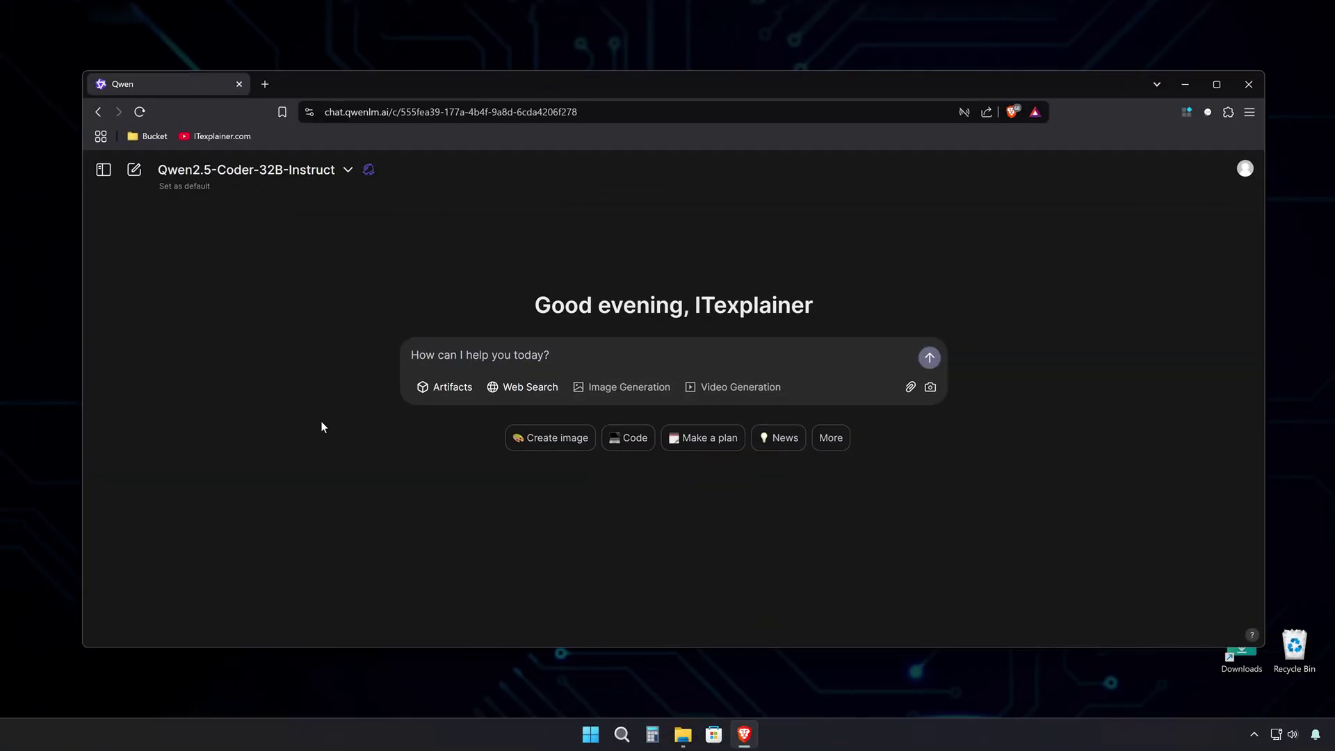
- Enable Artifacts, send the pasted YouTube front page HTML/CSS prompt, and scroll the reply
{"action": "left_click", "coordinate": [440, 388]}
{"action": "left_click", "coordinate": [250, 282]}
{"action": "type", "text": "Write HTML and CSS code to create a simple website that looks like YouTube’s front page, with a navigation bar, a search bar, and a grid of video thumbnails with titles."}
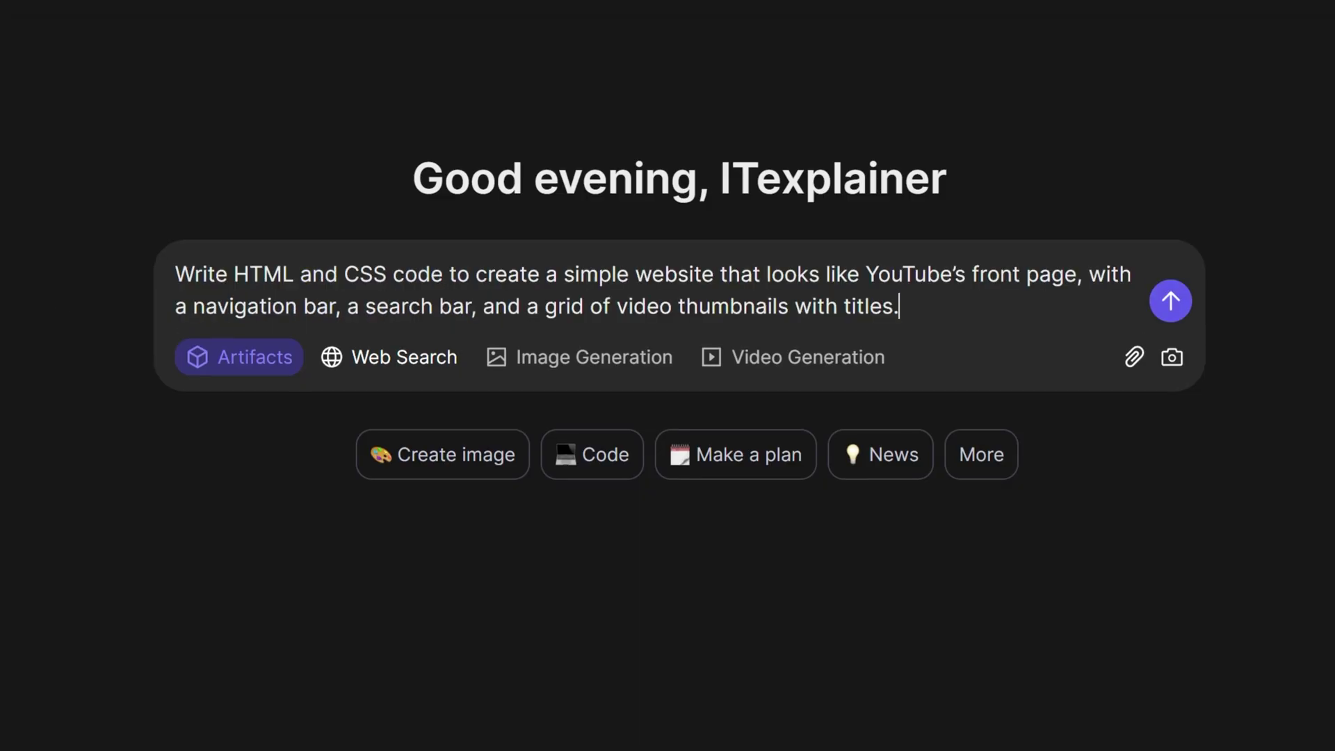
{"action": "key", "text": "Return"}
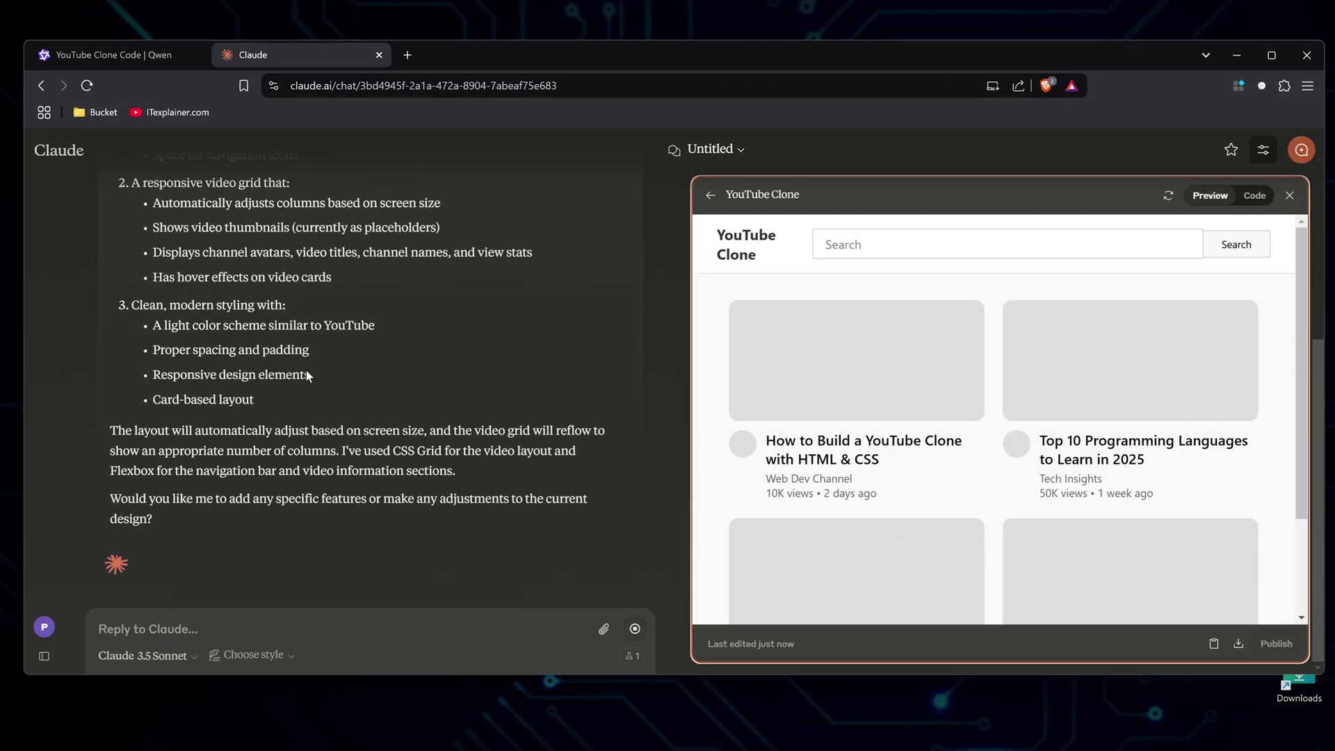
{"action": "scroll", "coordinate": [1009, 311], "scroll_direction": "down", "scroll_amount": 2}
{"action": "scroll", "coordinate": [1010, 311], "scroll_direction": "down", "scroll_amount": 3}
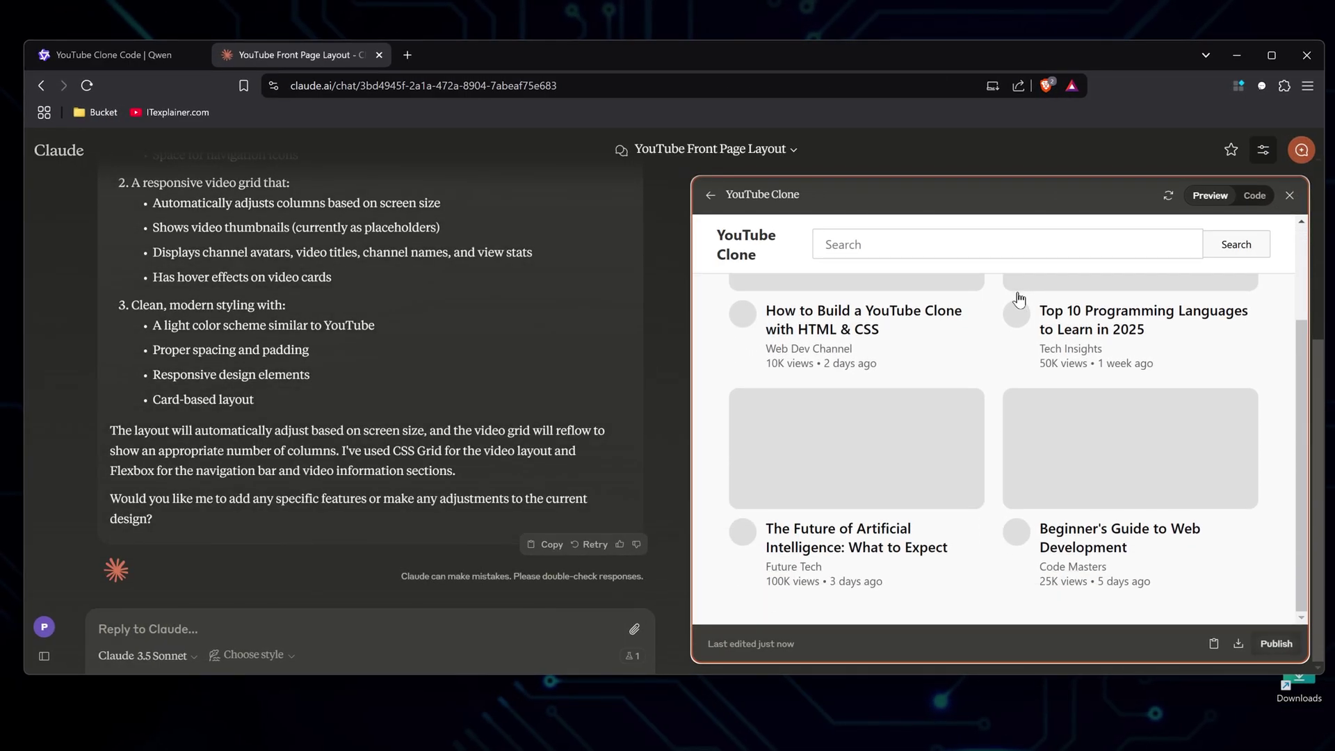
{"action": "scroll", "coordinate": [992, 420], "scroll_direction": "up", "scroll_amount": 3}
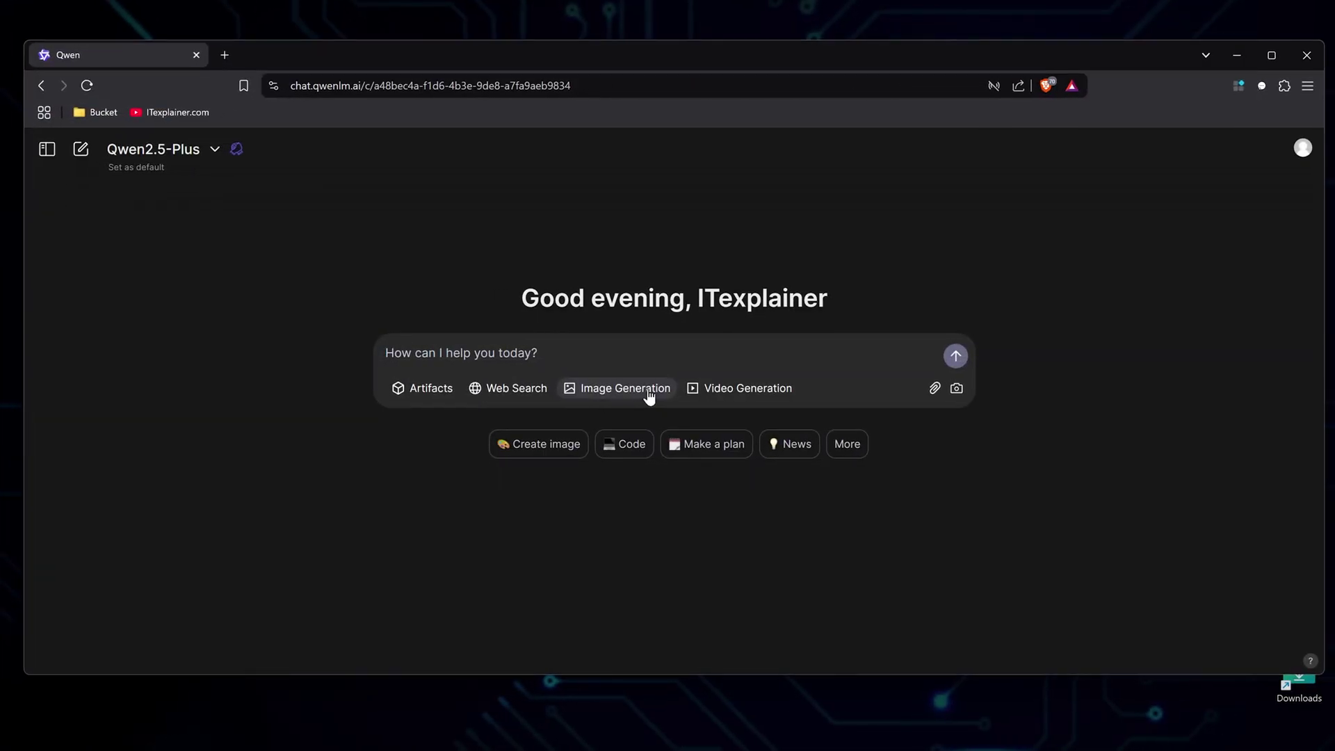
- Switch to Image Generation and enter 'A cat wearing a wizard robe, casting spells with a glowing staff in a floating city.'
{"action": "left_click", "coordinate": [647, 390]}
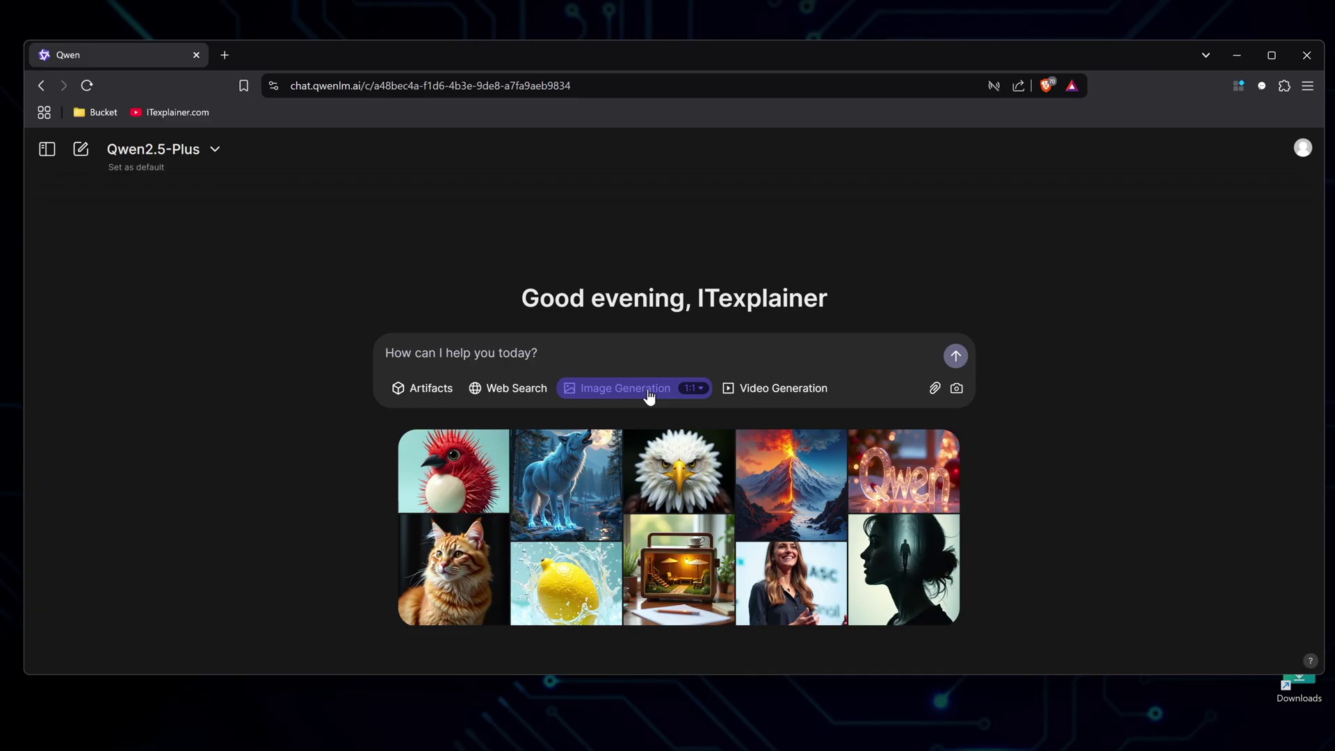
{"action": "left_click", "coordinate": [698, 389]}
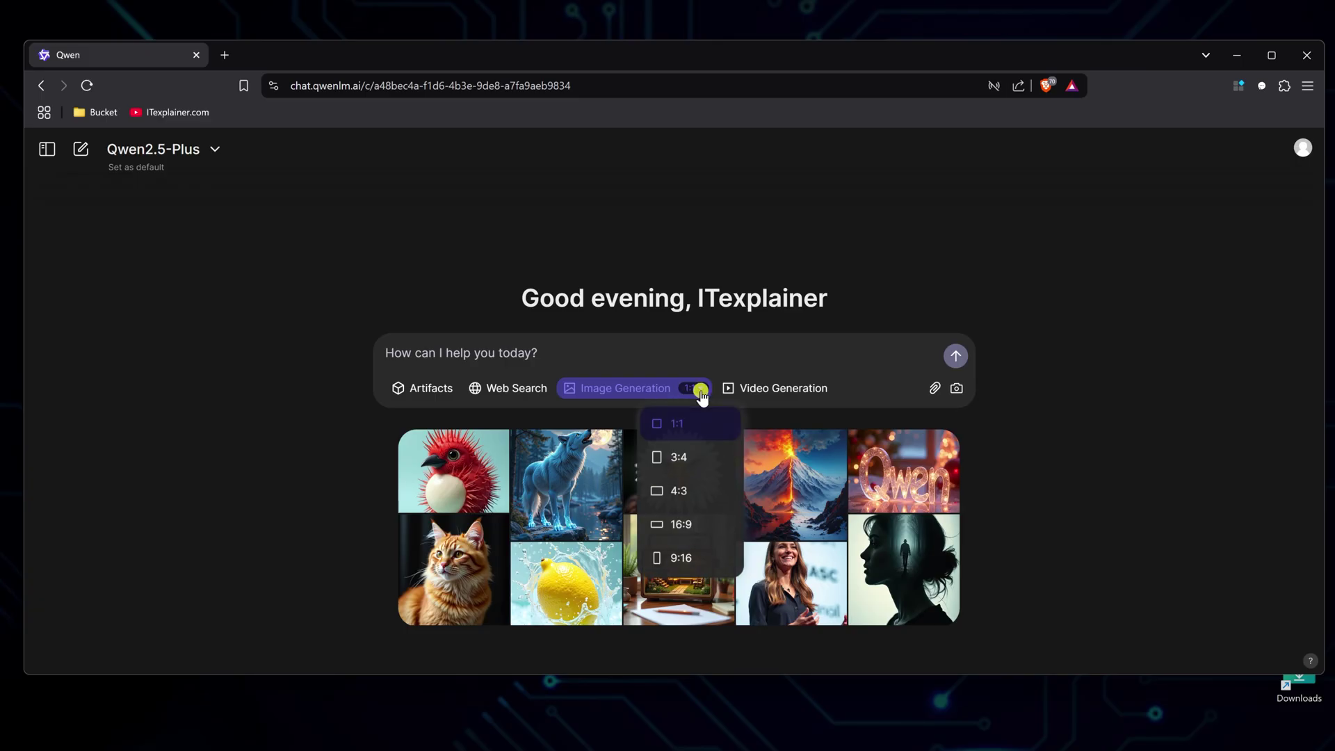
{"action": "type", "text": "A cat wearing a wizard robe, casting spells with a glowing staff in a floating city."}
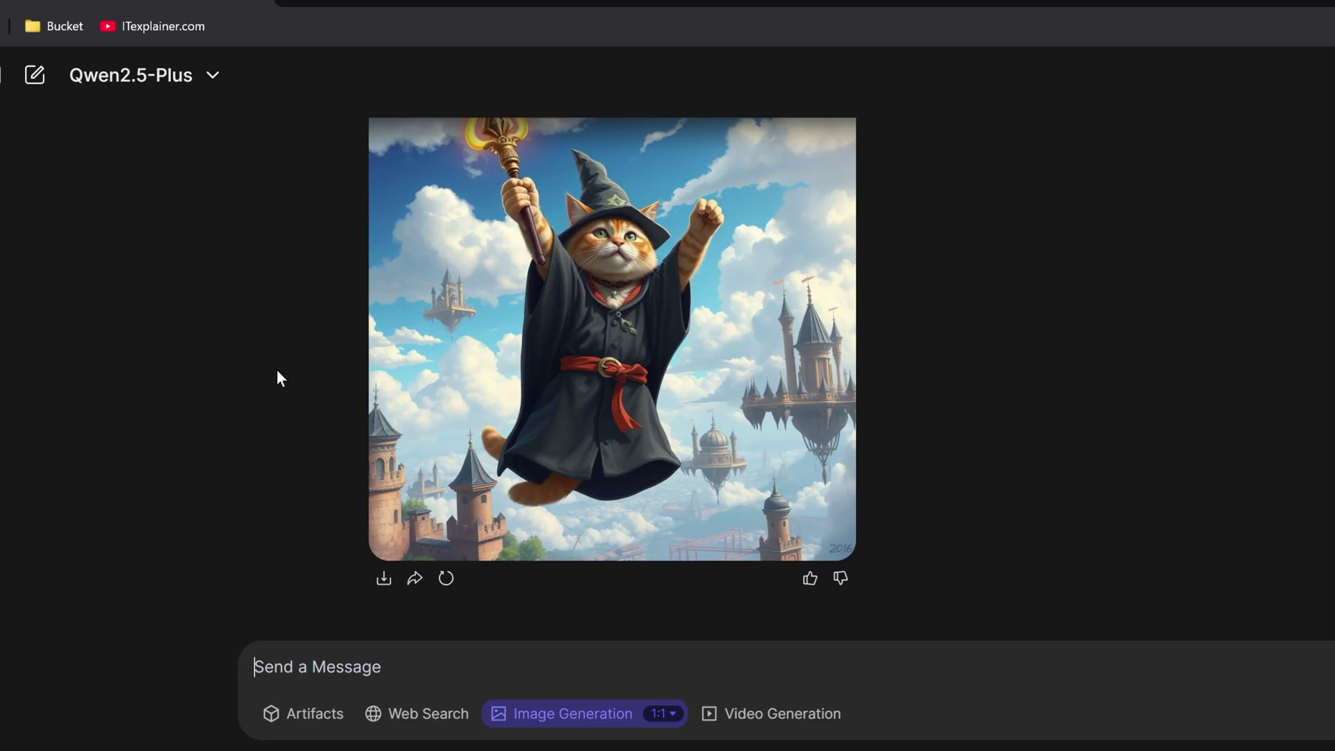
{"action": "scroll", "coordinate": [250, 428], "scroll_direction": "up", "scroll_amount": 1}
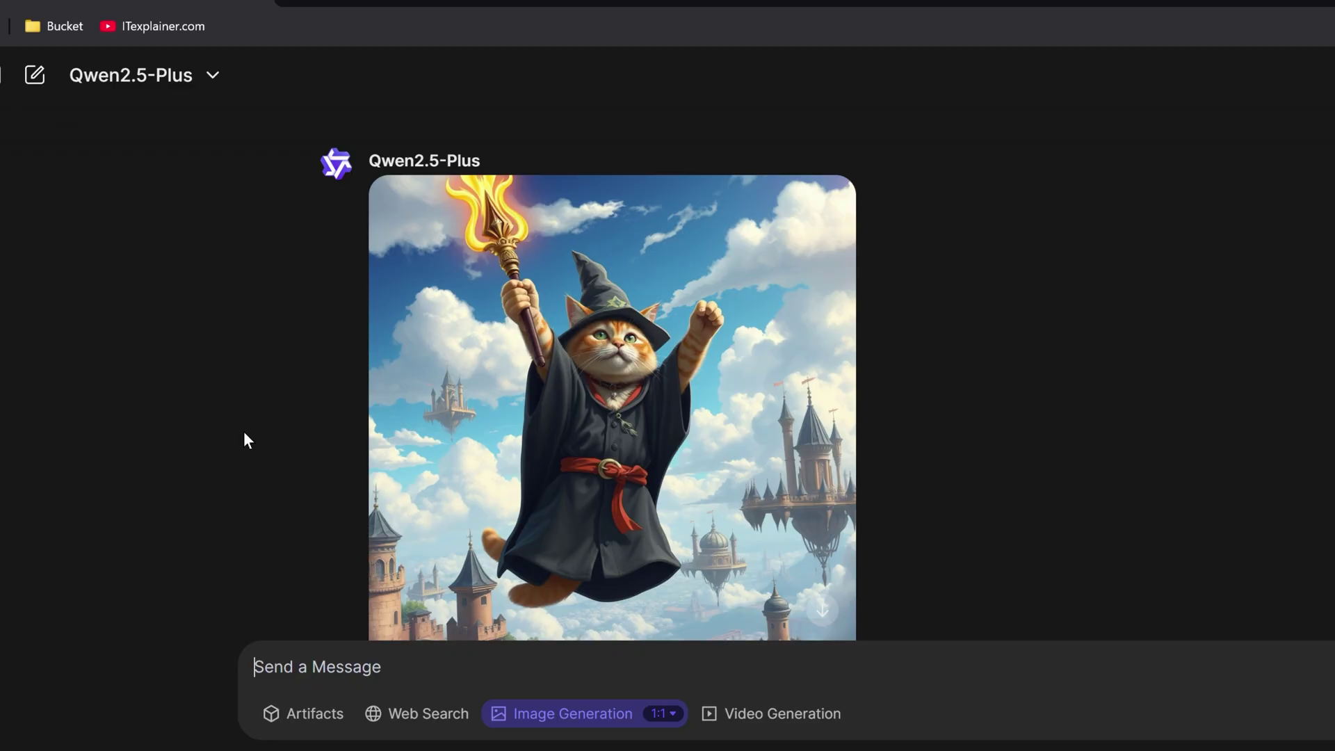
{"action": "scroll", "coordinate": [244, 432], "scroll_direction": "down", "scroll_amount": 2}
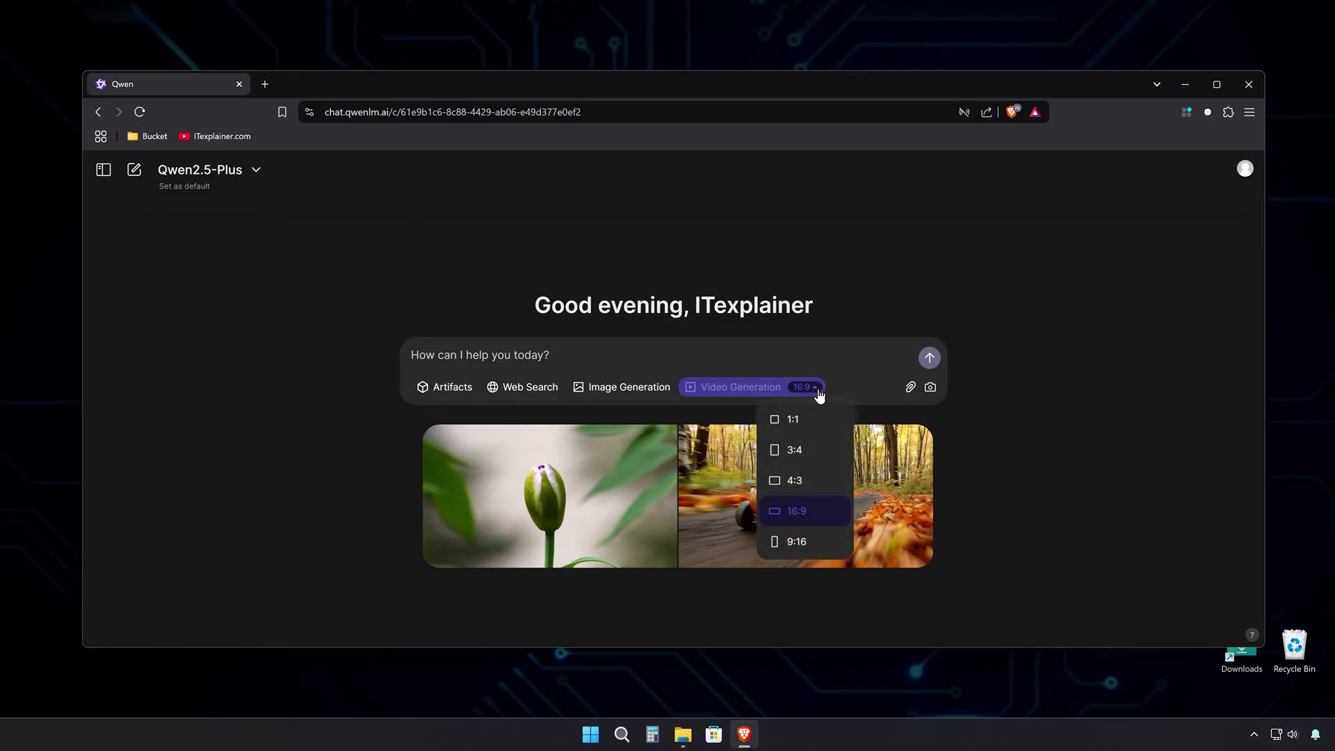
- Check the 16:9 video ratio, then send the pasted dancing robot video prompt
{"action": "left_click", "coordinate": [797, 362]}
{"action": "left_click", "coordinate": [634, 351]}
{"action": "type", "text": "A robot doing a funny dance in a room with colorful LED lights"}
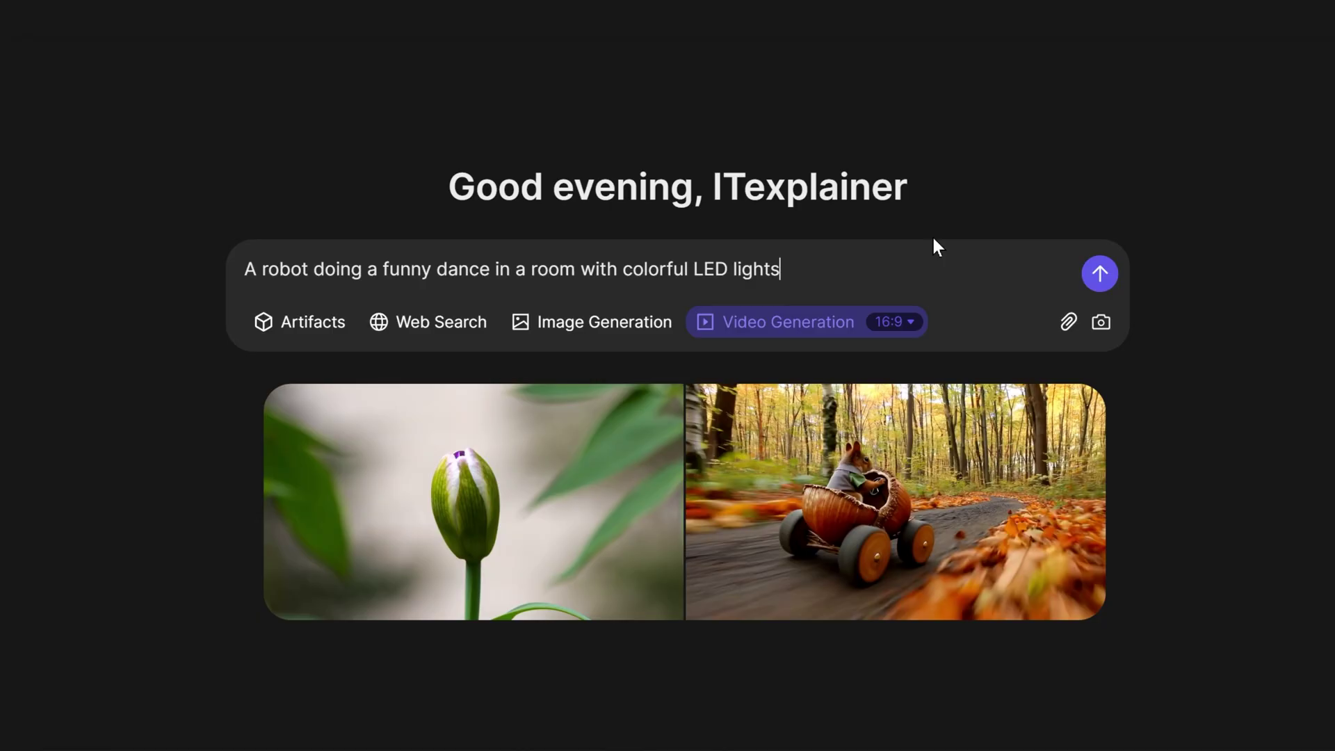
{"action": "key", "text": "Return"}
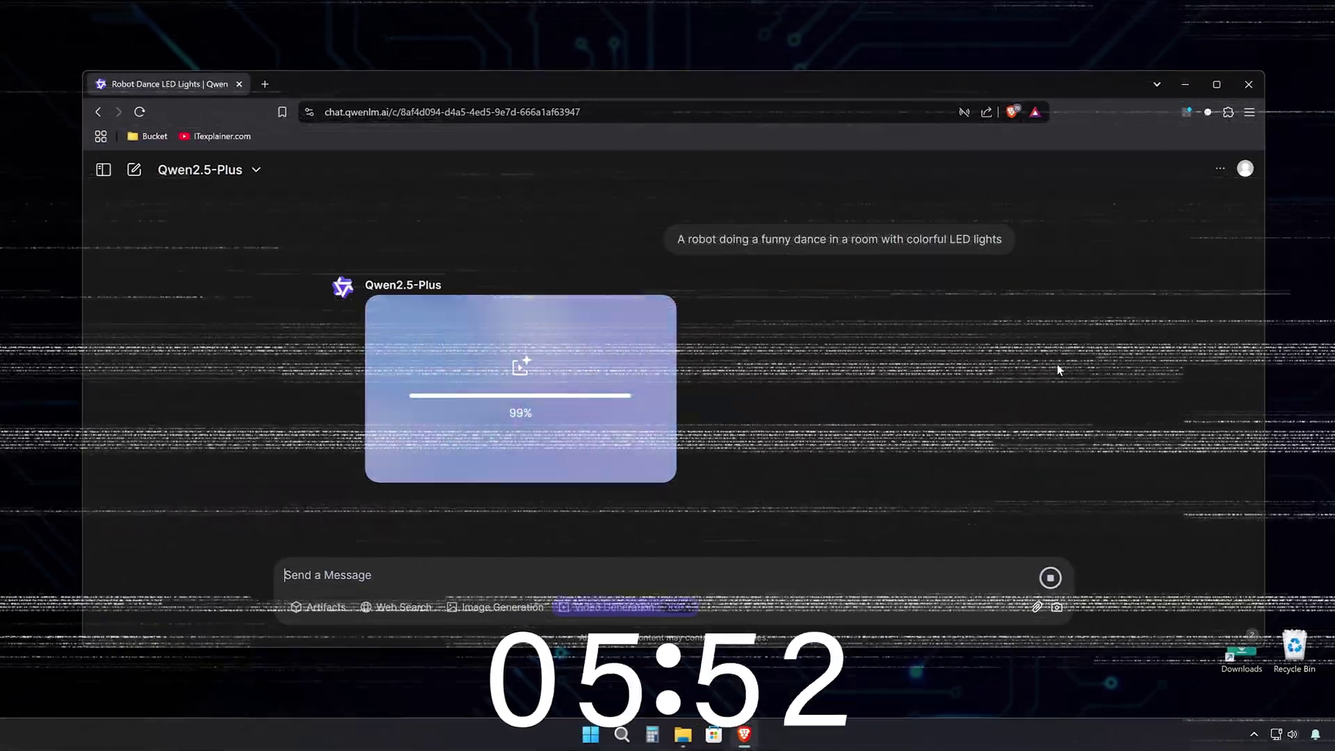